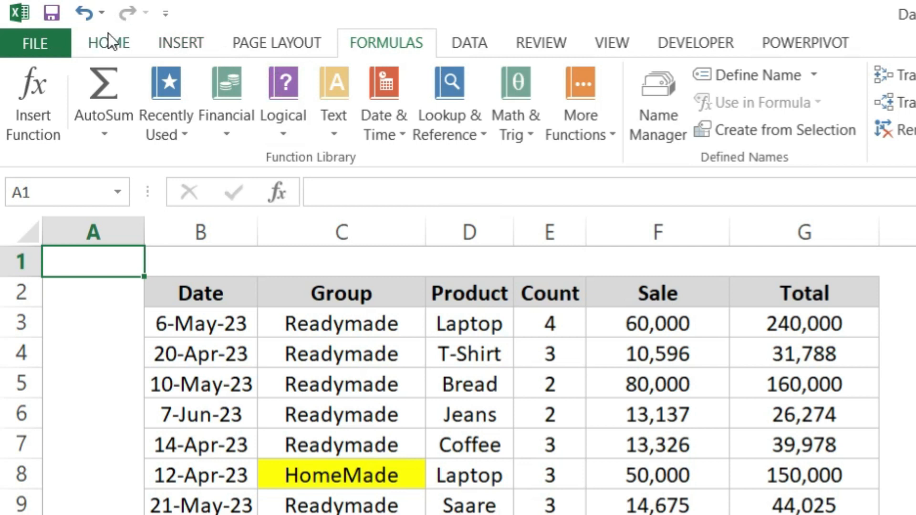
click(186, 31)
click(260, 40)
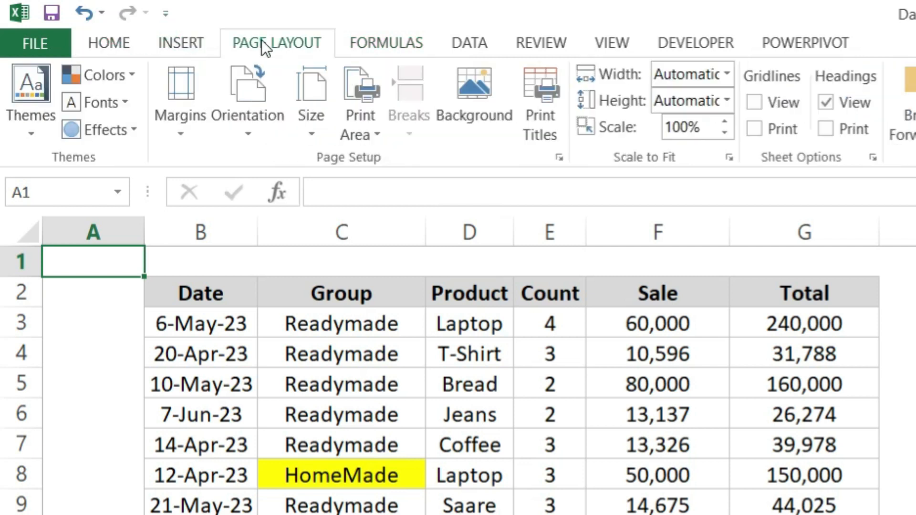
click(370, 42)
click(453, 43)
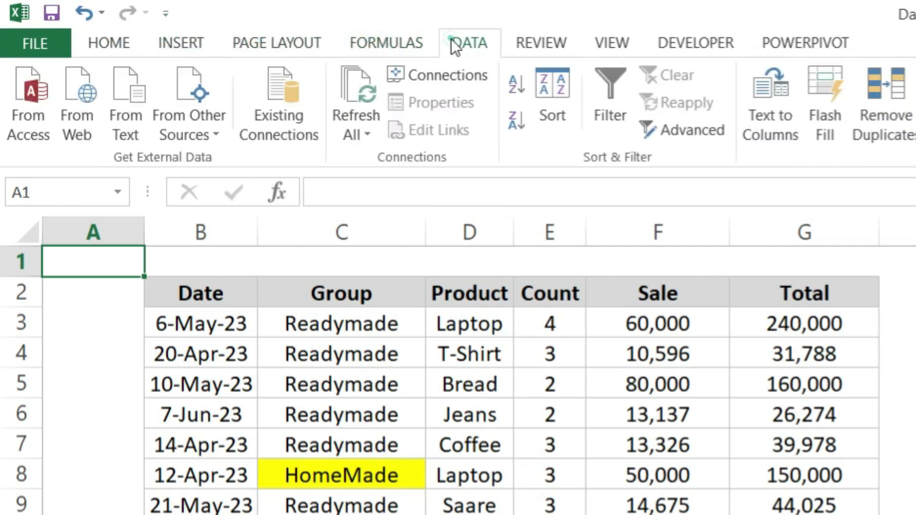
click(600, 40)
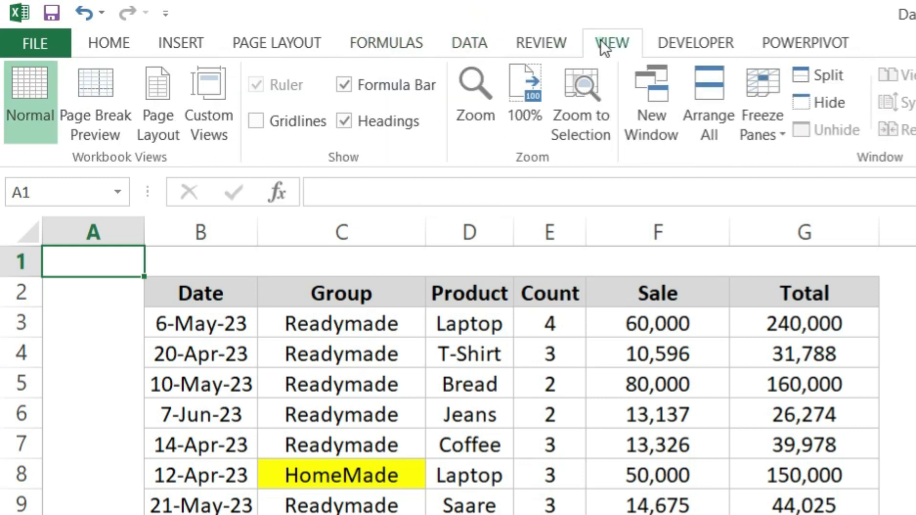
click(666, 47)
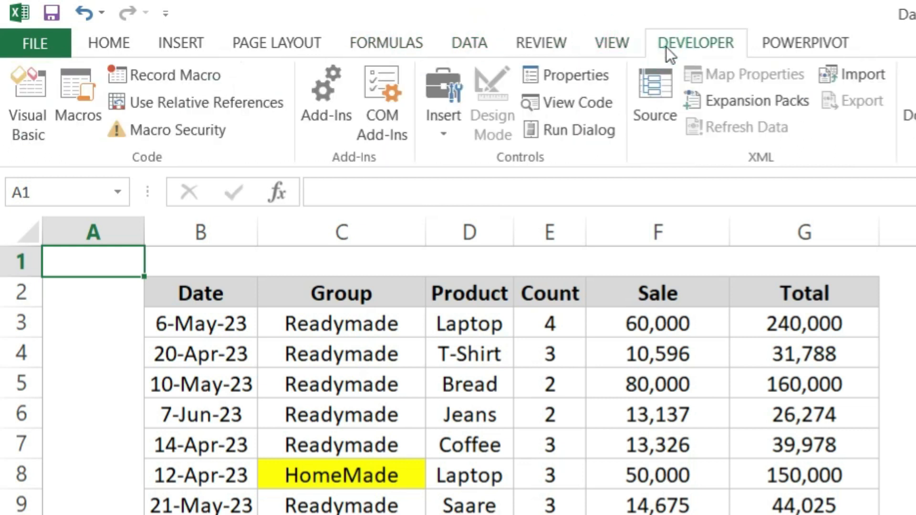
click(411, 40)
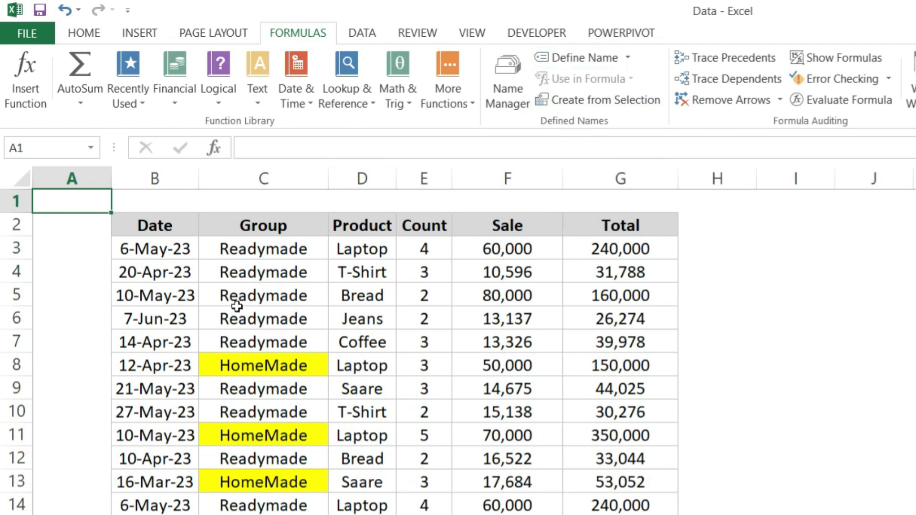
click(141, 249)
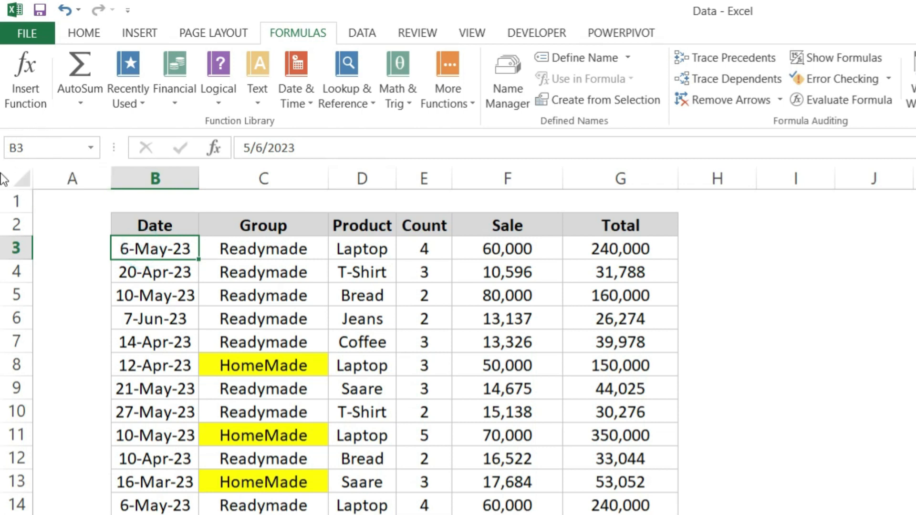
drag(180, 244, 185, 377)
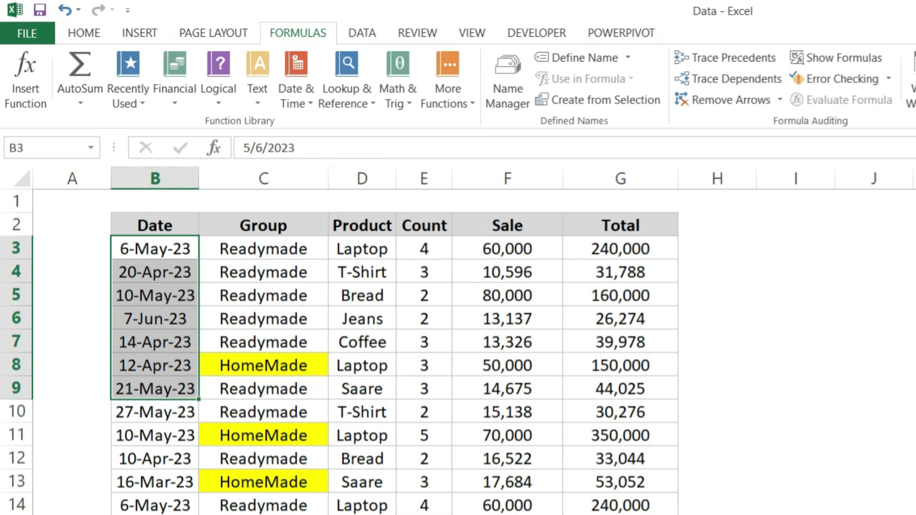
ctrl+scroll(458, 340, down, 3)
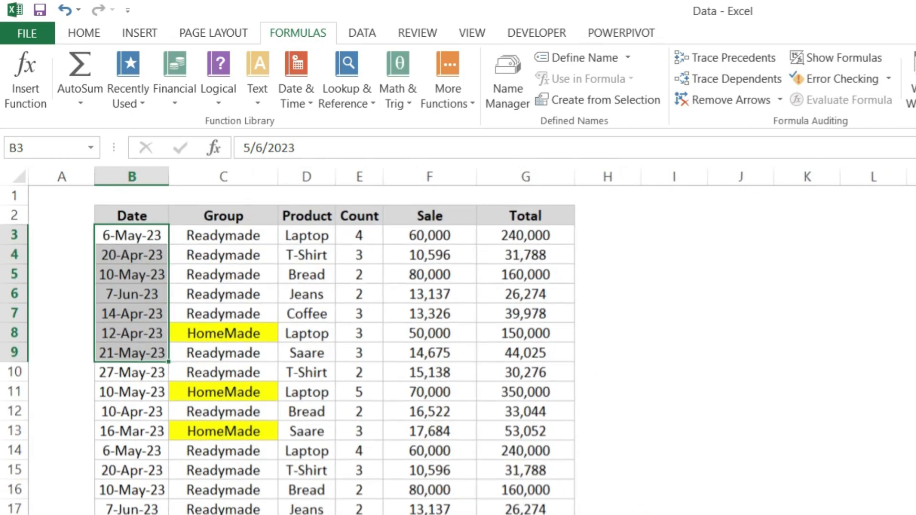
ctrl+scroll(267, 422, down, 1)
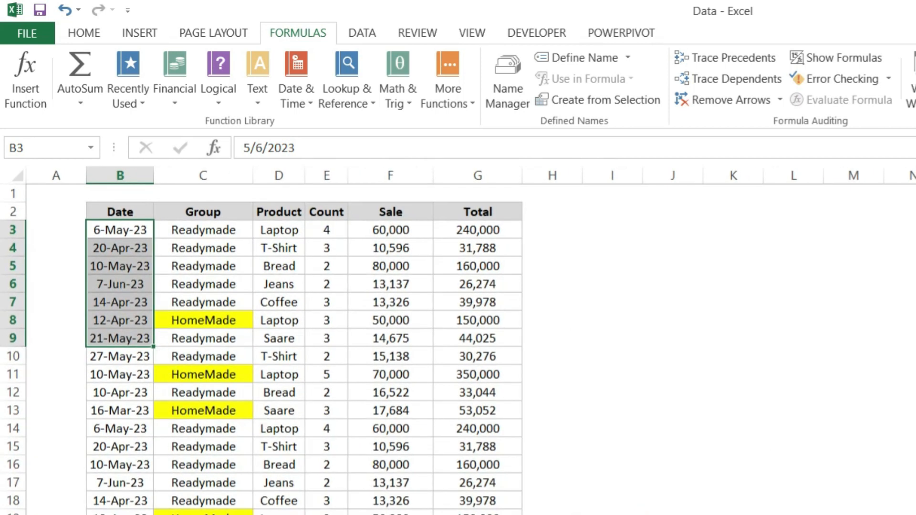
ctrl+scroll(328, 358, up, 1)
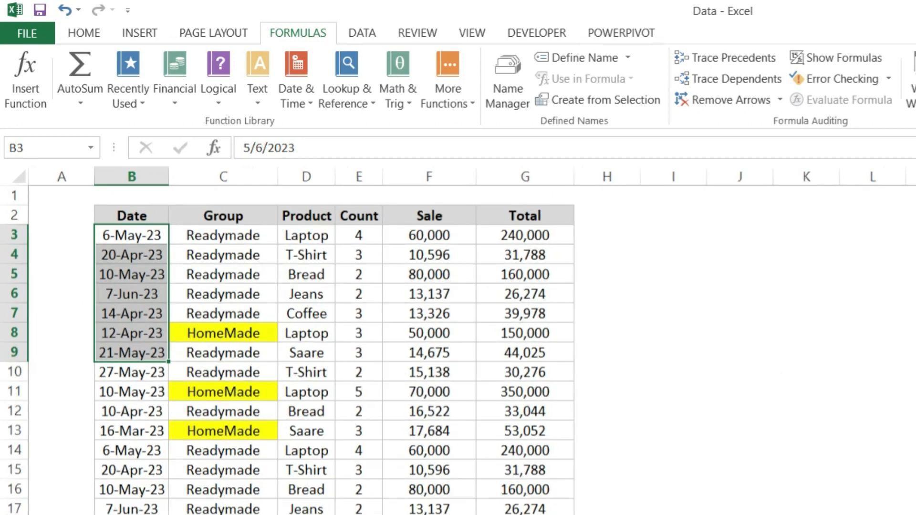
Define the workbook-scoped name Group for the Group column's data, cells C3:C24
drag(191, 235, 191, 513)
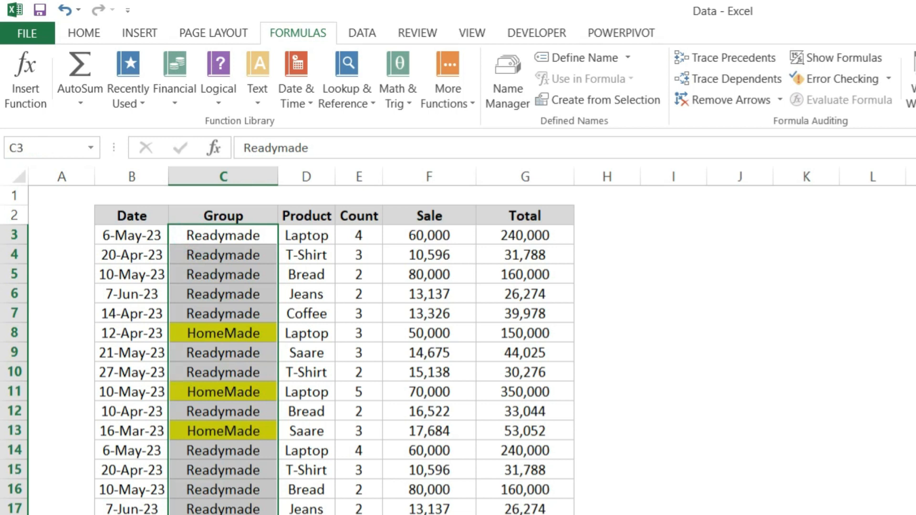
click(555, 60)
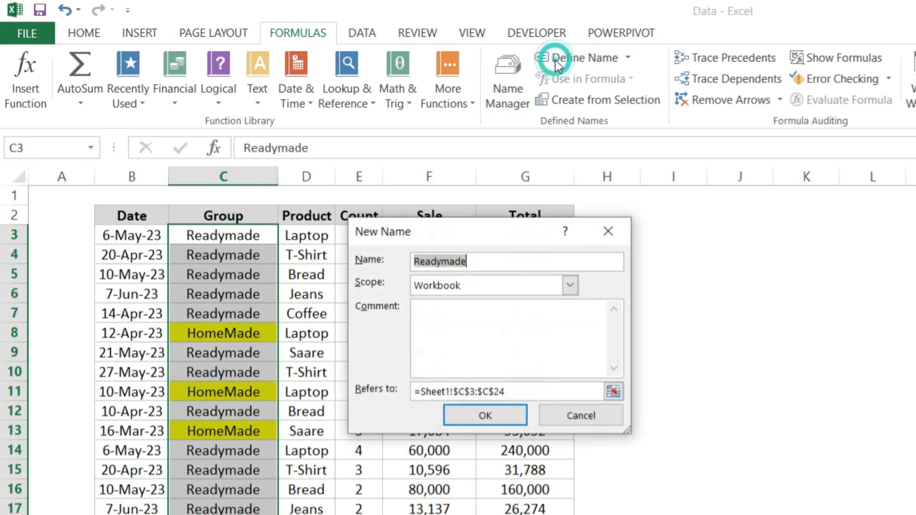
click(537, 392)
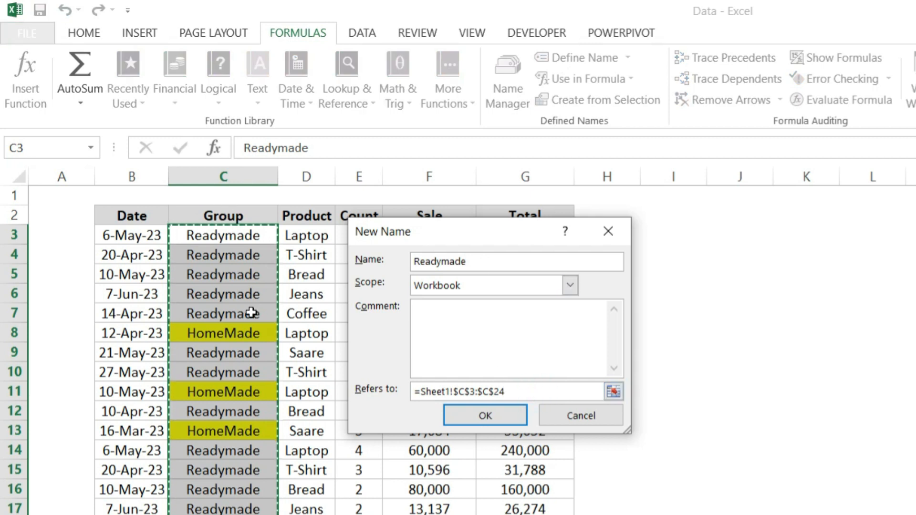
drag(477, 260, 356, 266)
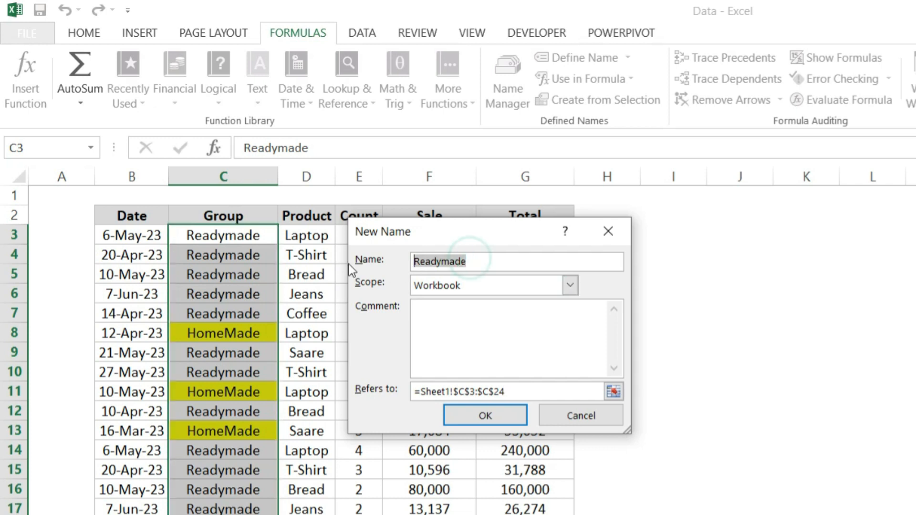
text(Group)
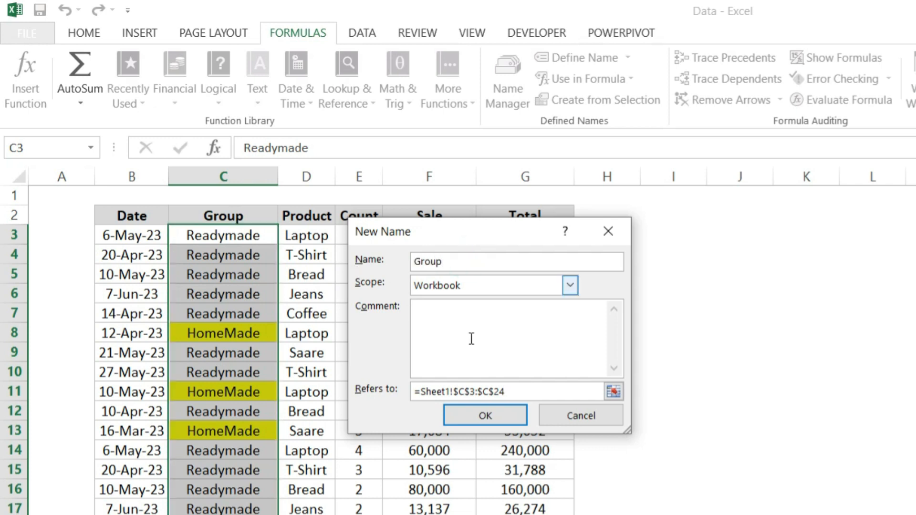
click(486, 416)
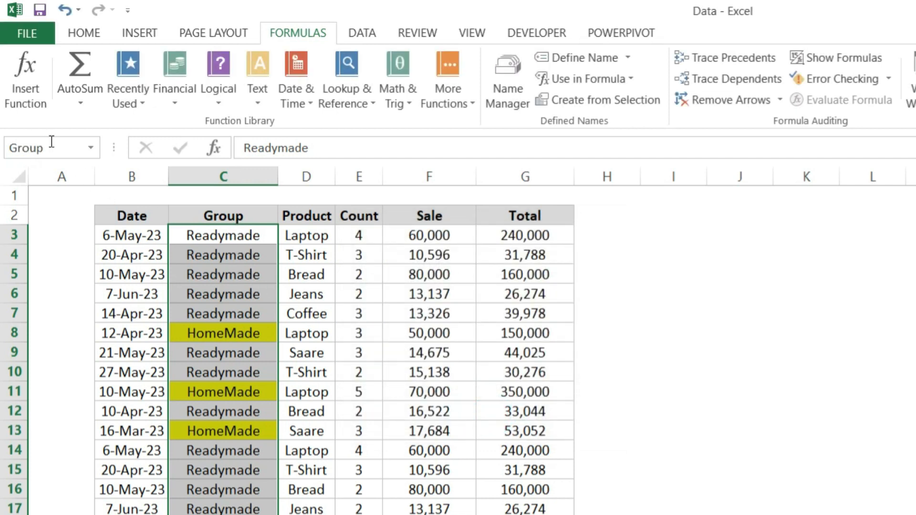
Check which cells the name Group covers by entering =Group in cell I5, and discard the entry
click(391, 345)
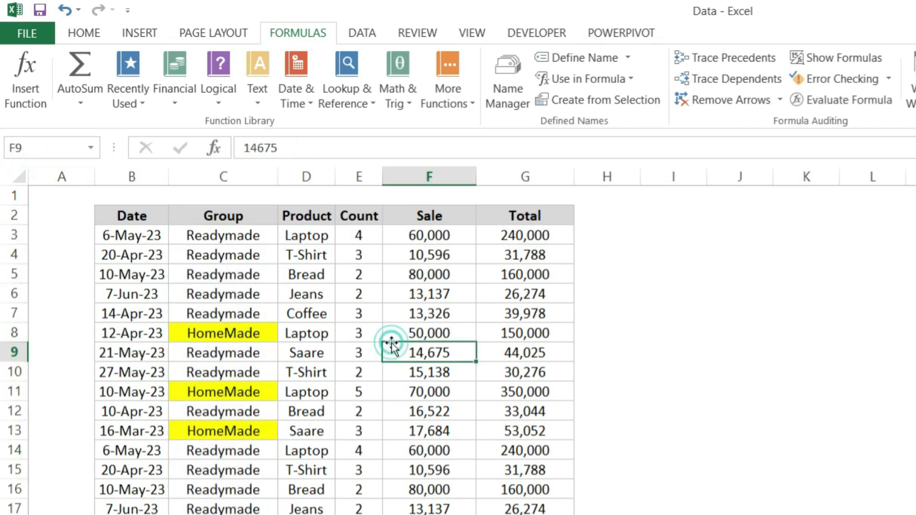
click(666, 274)
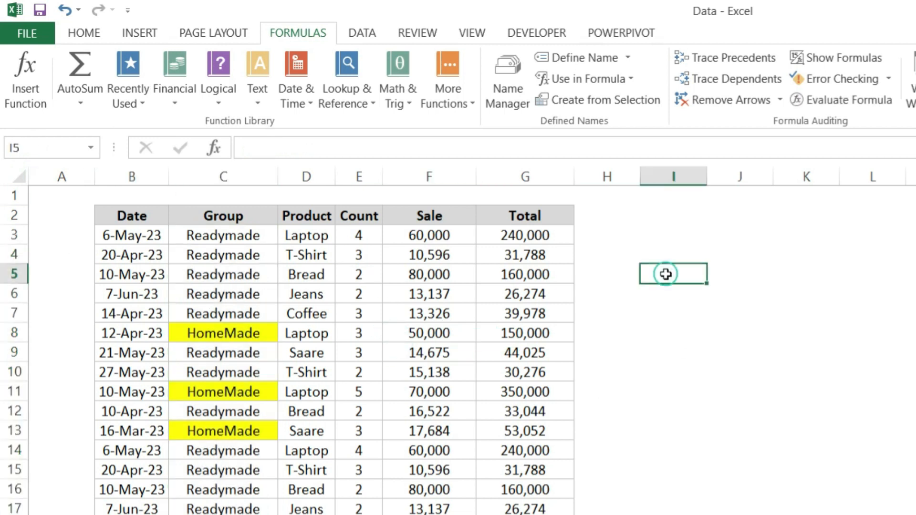
text(=g)
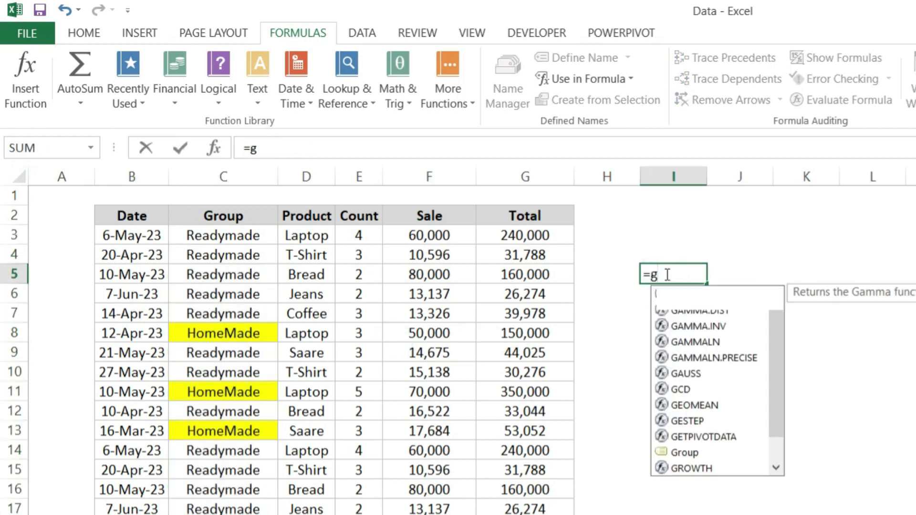
text(ro)
key(Tab)
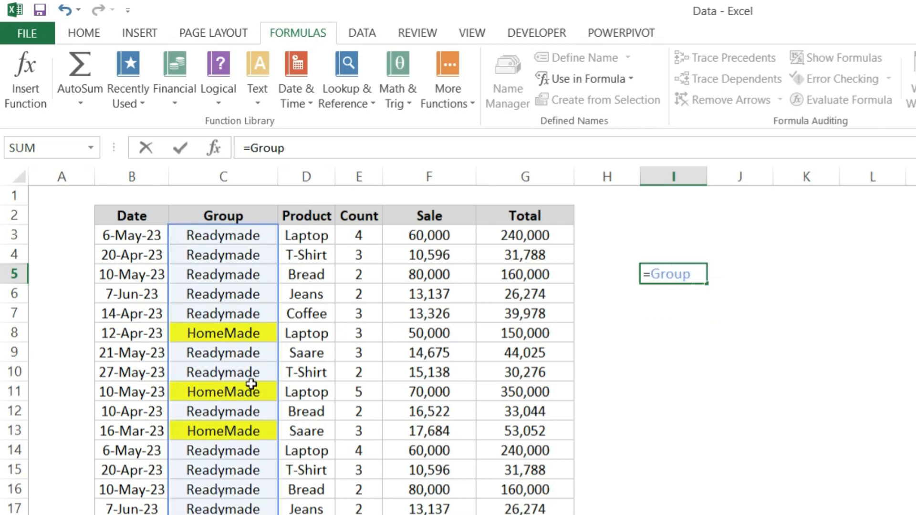
key(Escape)
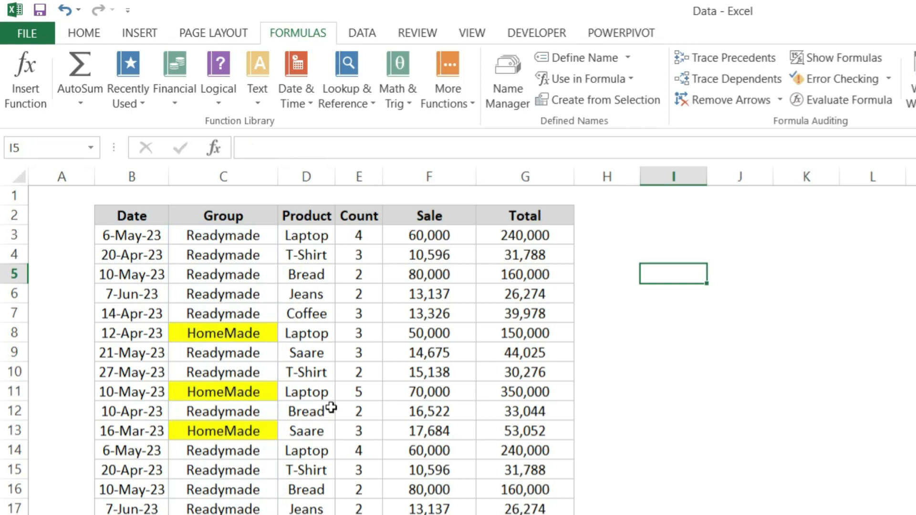
Define the workbook-scoped name Product for the Product column's data, cells D3:D24
click(331, 235)
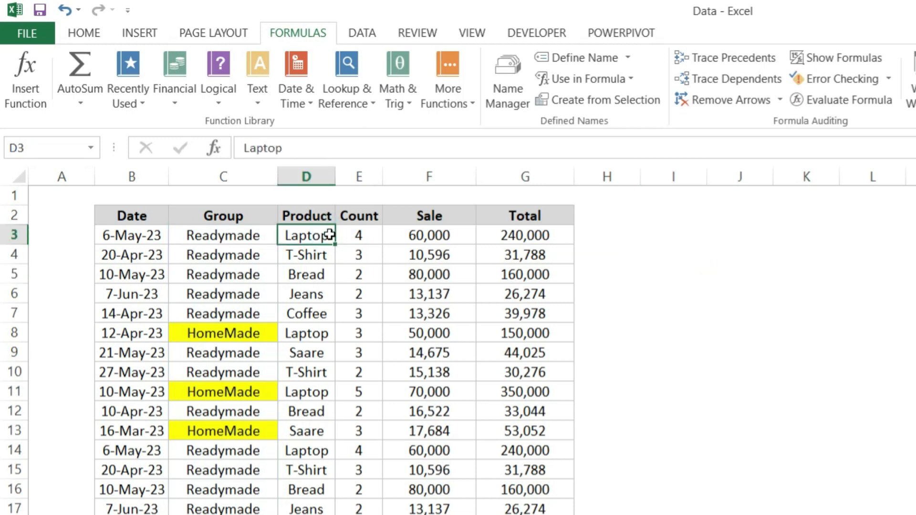
key(ctrl+shift+Down)
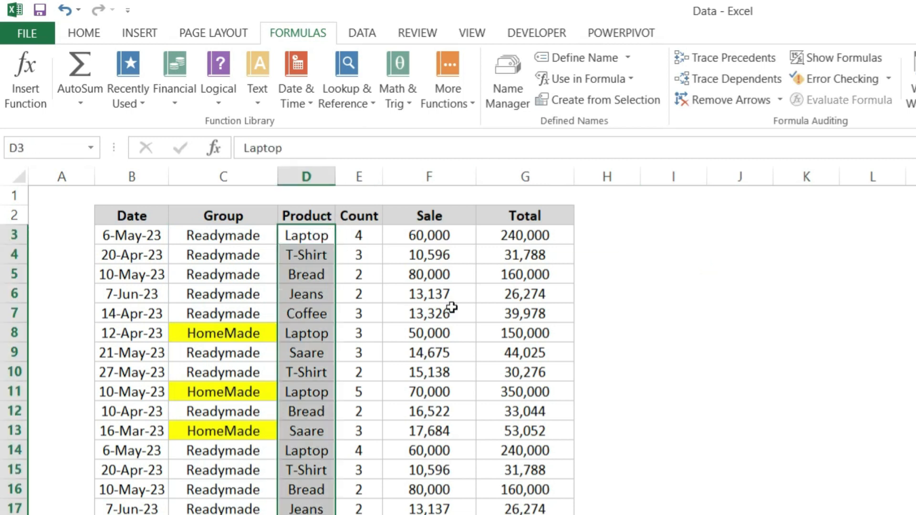
click(586, 56)
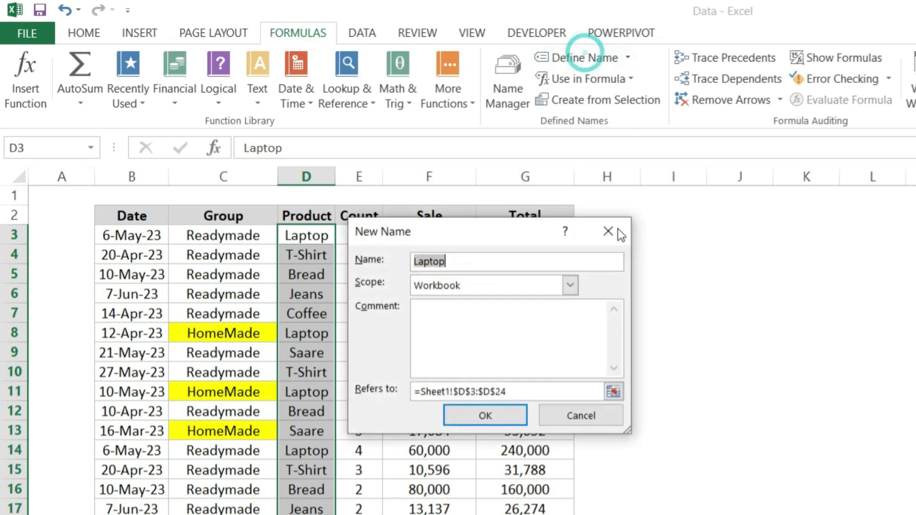
click(496, 261)
double_click(495, 260)
text(P)
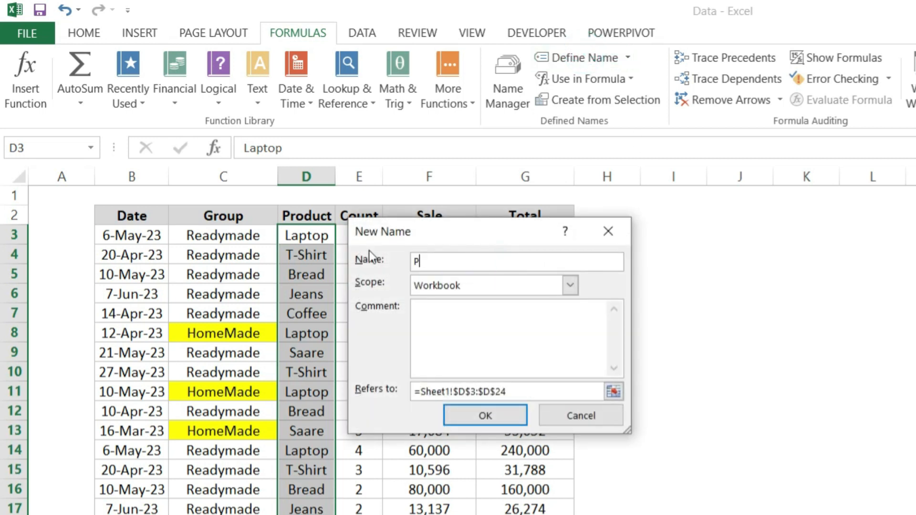
text(roduct)
click(484, 416)
Check which cells the name Product covers by entering =Product in cell I6, and discard the entry
click(629, 298)
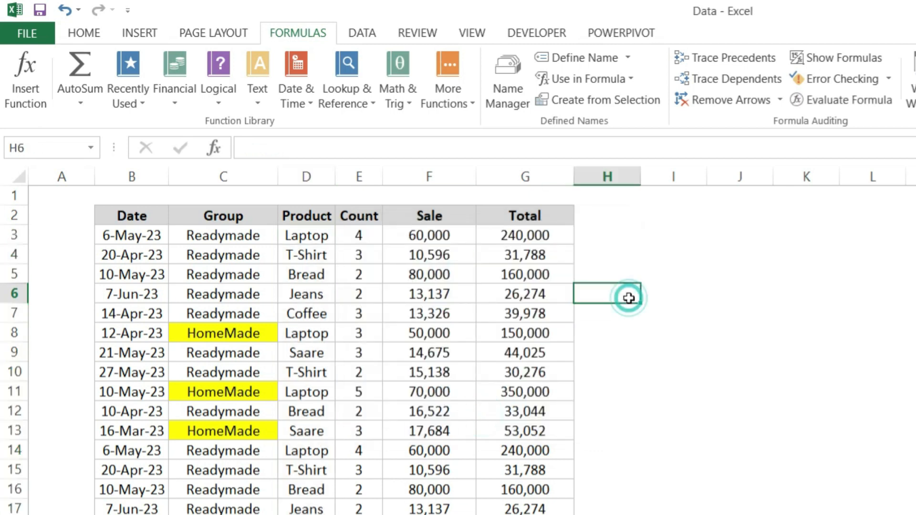
key(Right)
text(=produ)
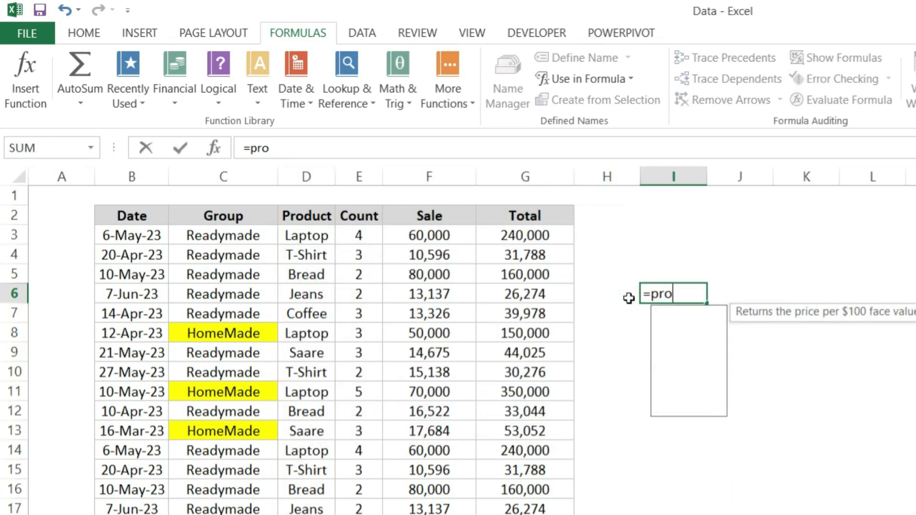
key(Tab)
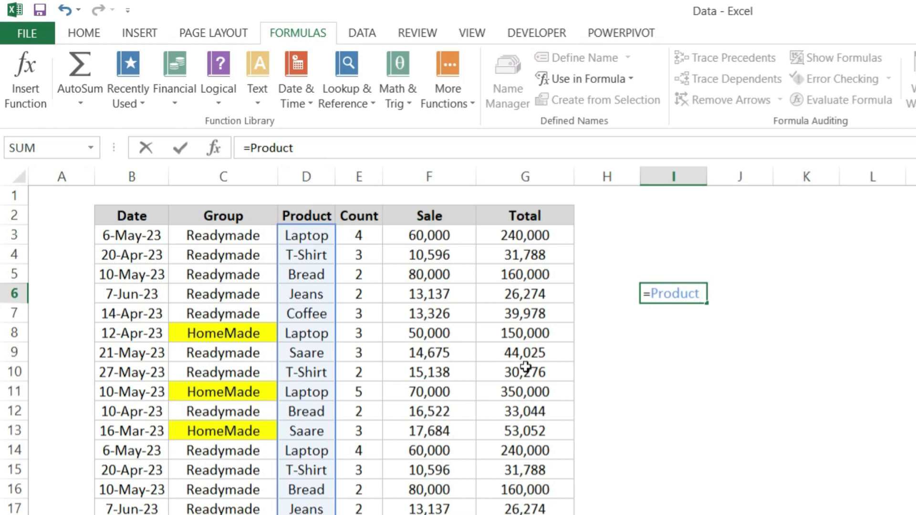
key(Escape)
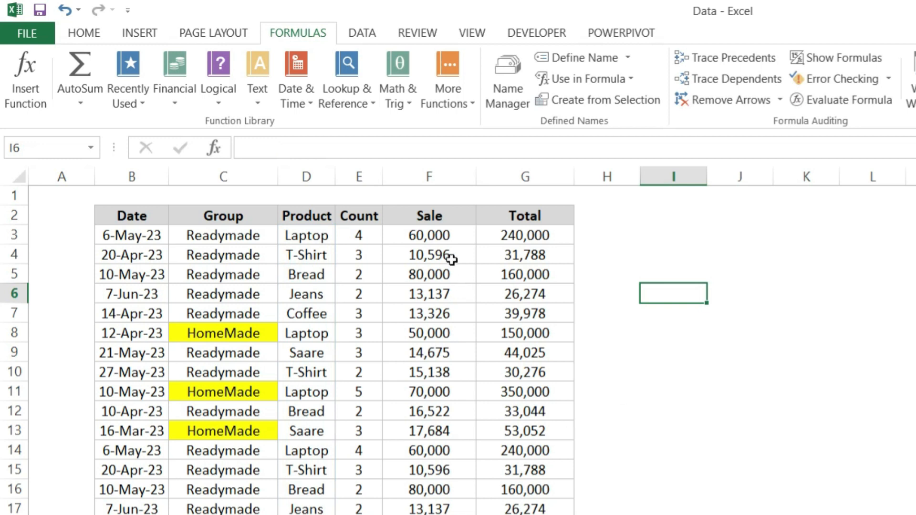
Define the workbook-scoped name Sale for the Sale column's data, cells F3:F24
drag(447, 231, 434, 514)
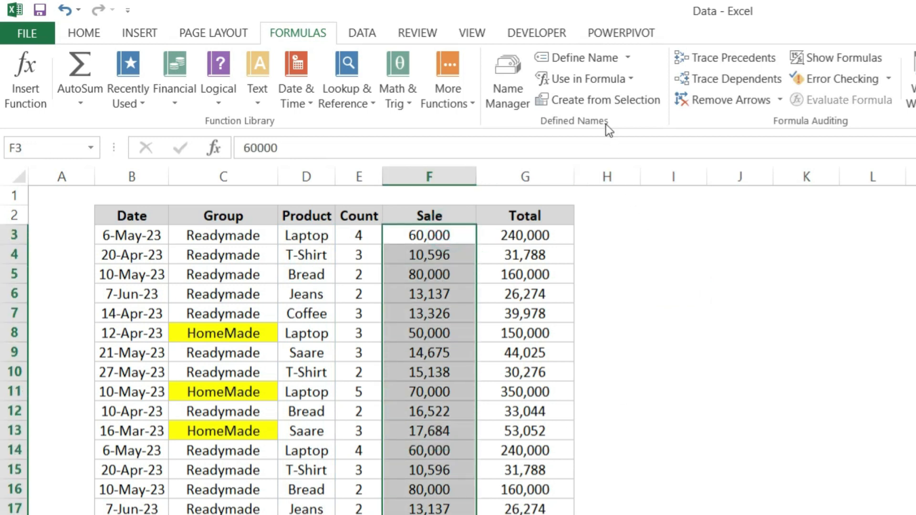
click(598, 68)
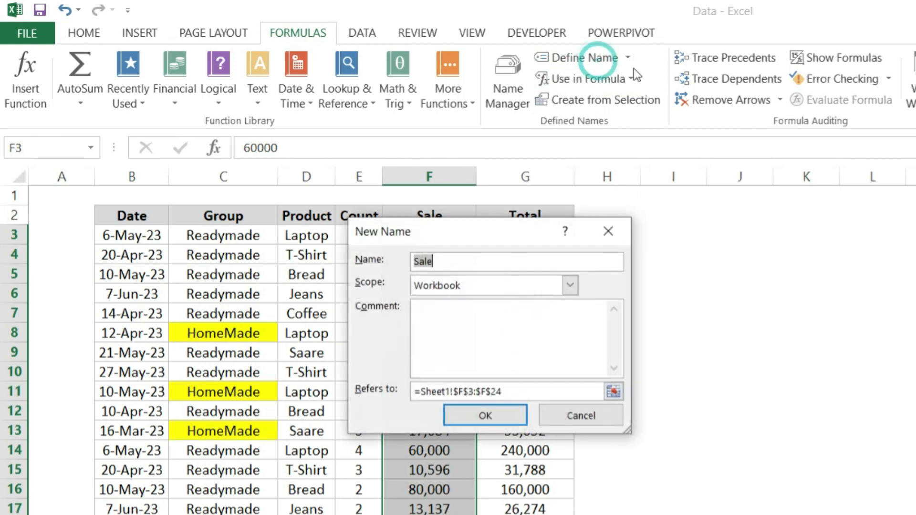
drag(486, 239, 737, 206)
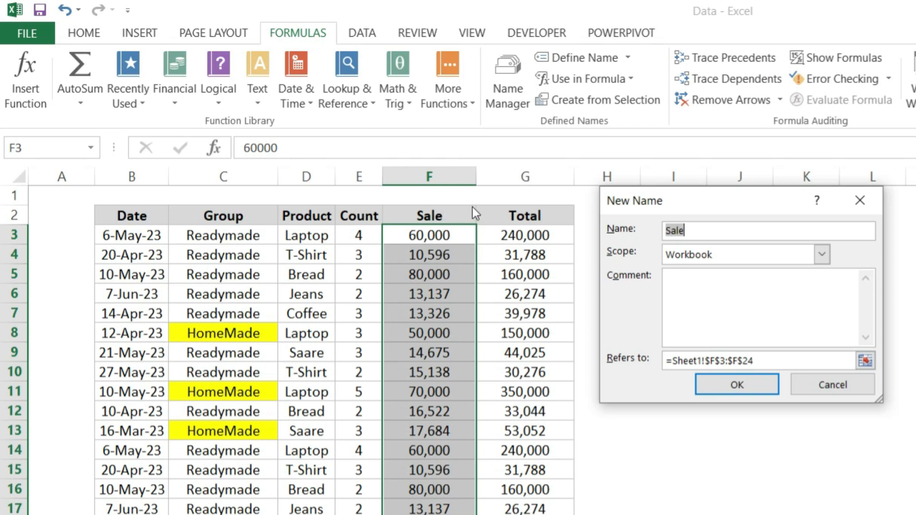
click(730, 385)
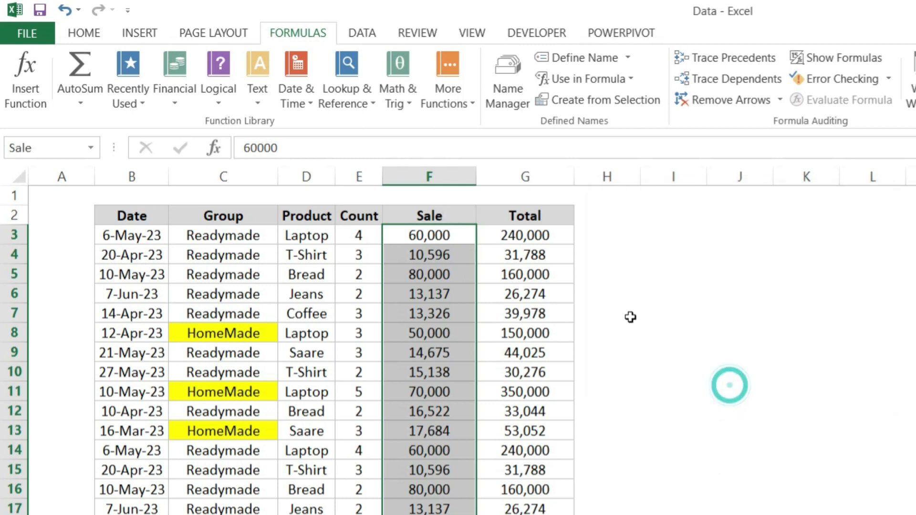
Sum the Sale column in cell I5 by its defined name, using the formula =SUM(Sale)
click(637, 267)
key(Right)
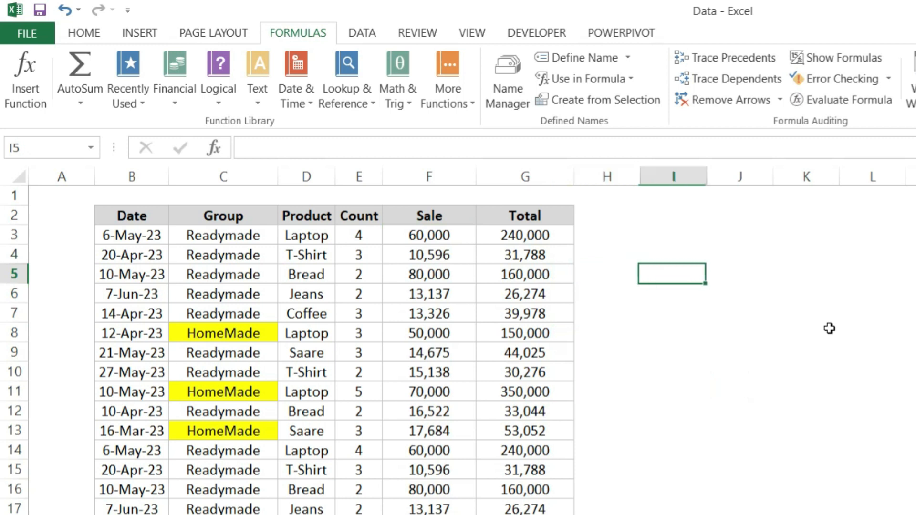
text(=su)
key(Tab)
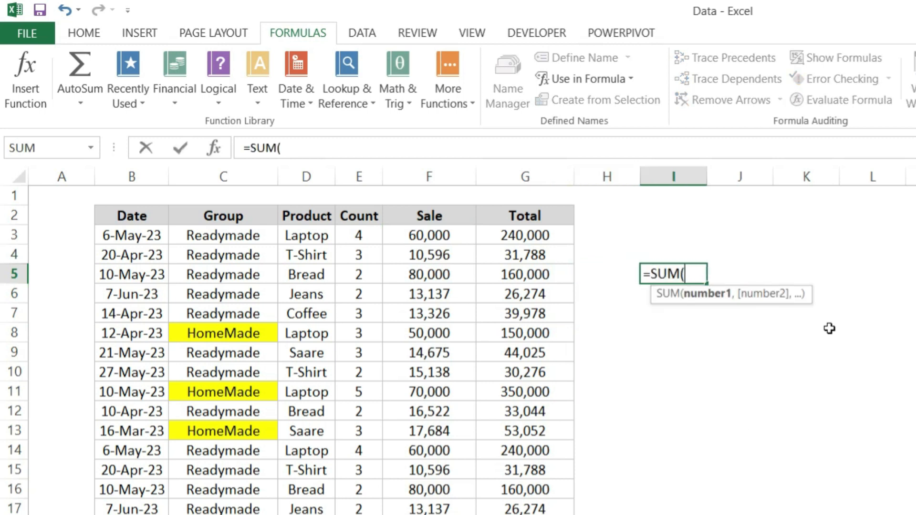
text(sale)
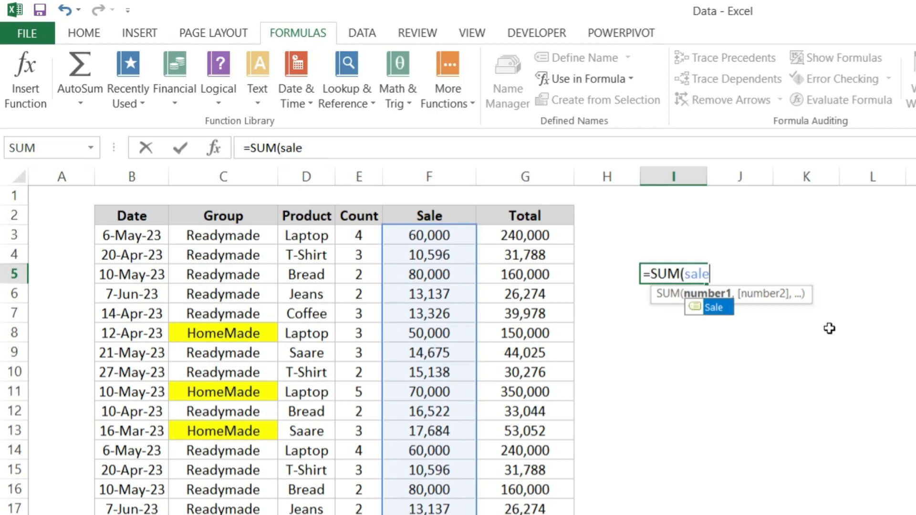
text())
key(Return)
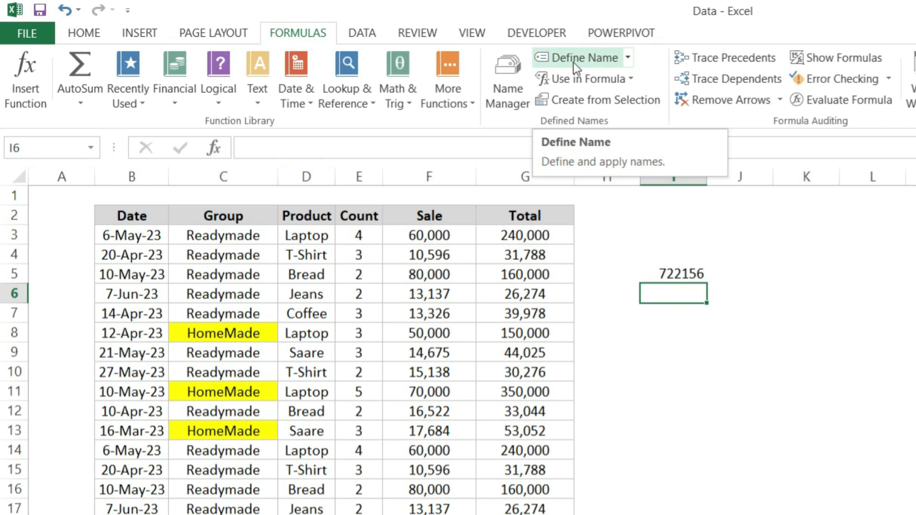
Inspect the definition of the name Product in the Name Manager, and close it without changes
click(509, 99)
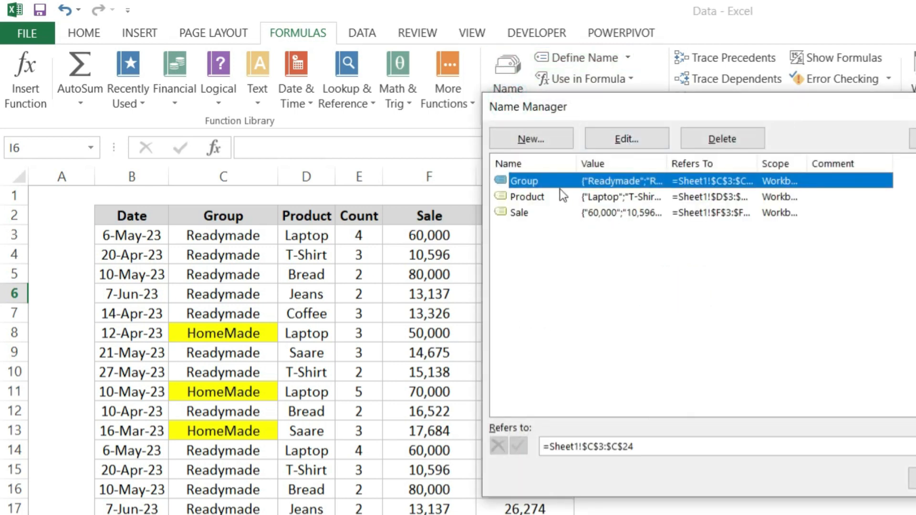
double_click(558, 200)
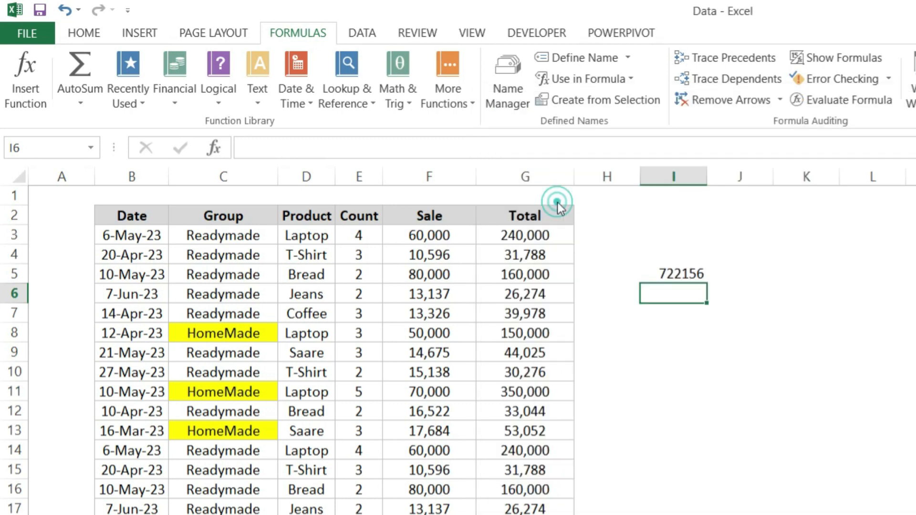
click(841, 388)
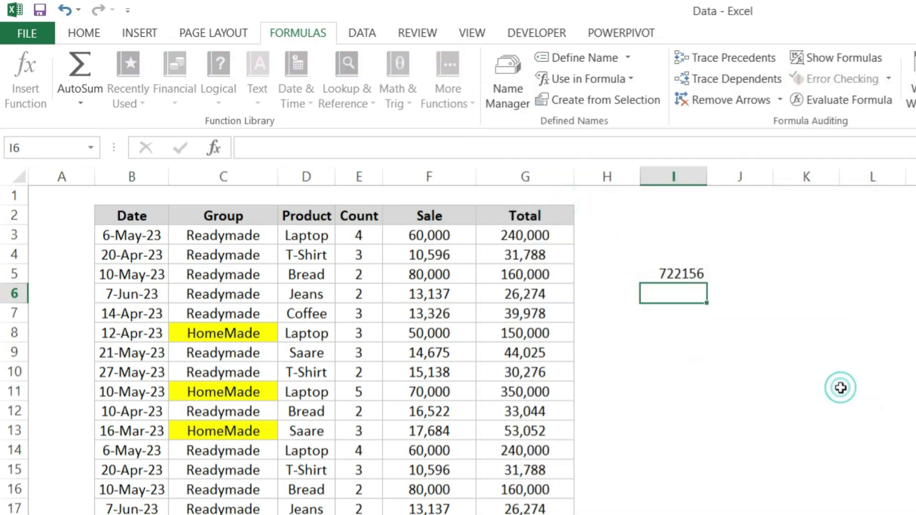
Delete the defined name Group from the workbook and close the Name Manager
click(620, 180)
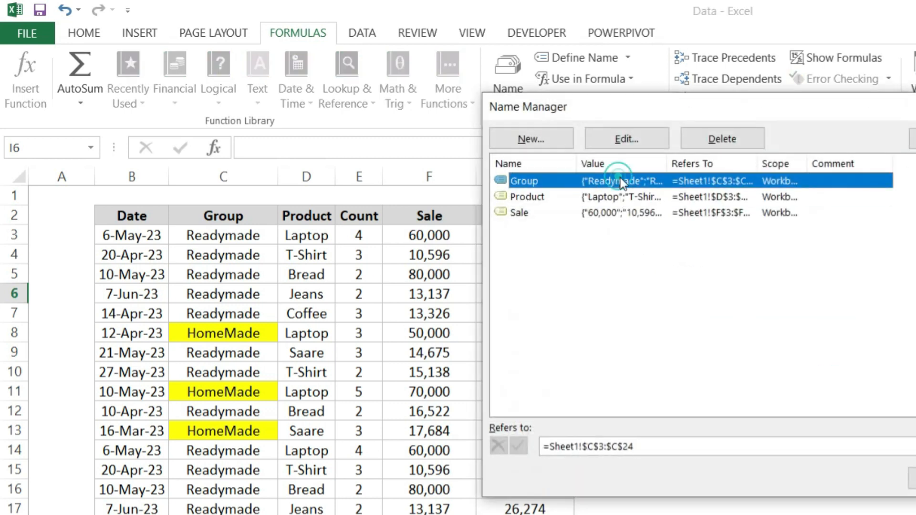
click(723, 140)
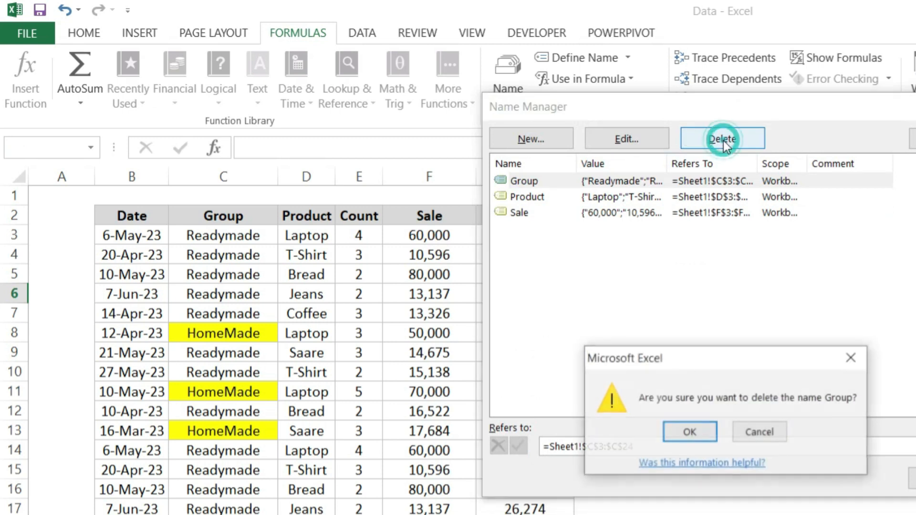
click(700, 430)
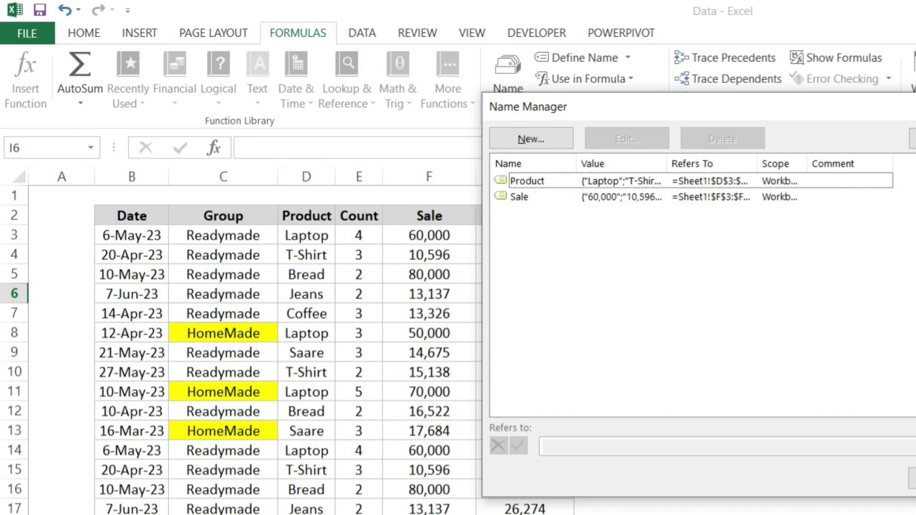
click(912, 479)
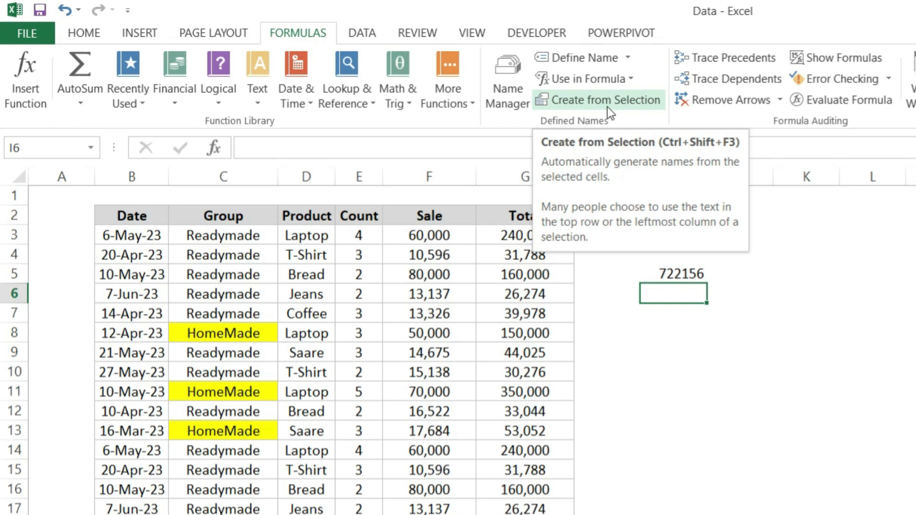
Delete the remaining defined names Product and Sale from the workbook and close the Name Manager
click(521, 82)
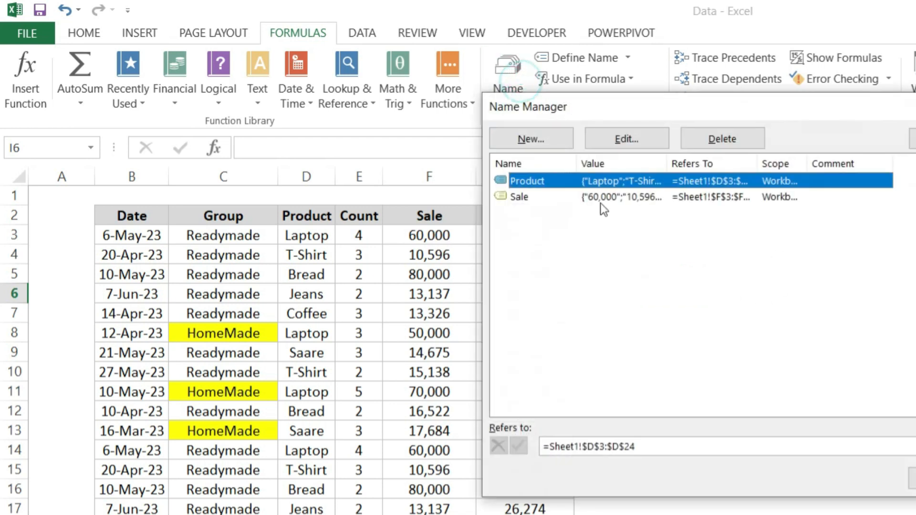
click(707, 140)
click(697, 425)
click(580, 181)
click(693, 143)
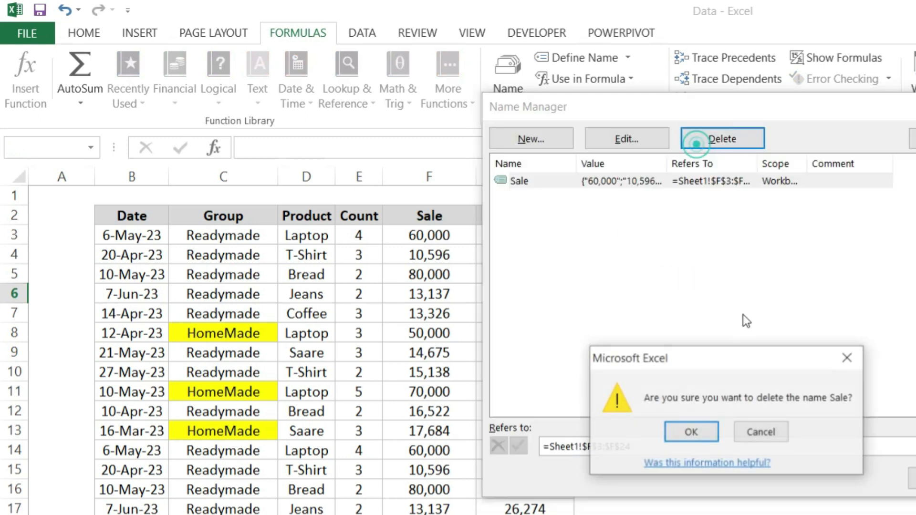
click(696, 427)
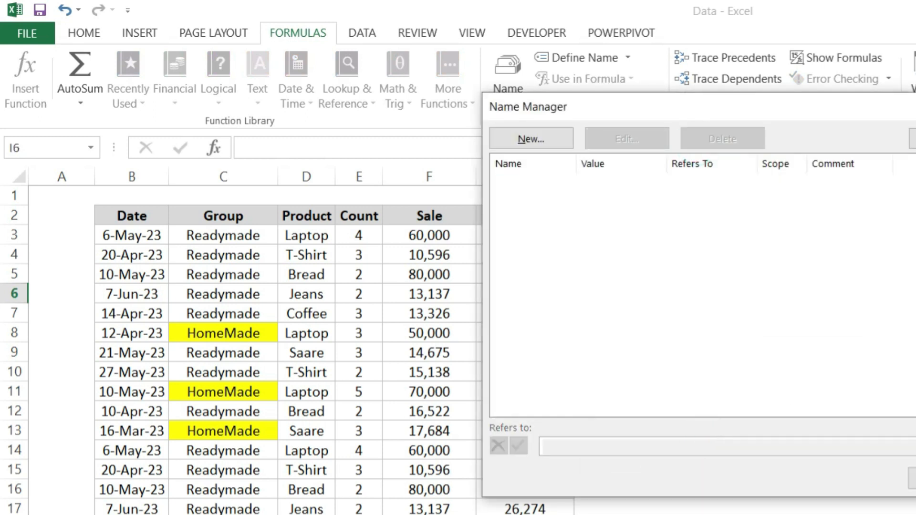
key(Escape)
Create names for all columns of the table B2:G24 from the top row only, with the left column option off
drag(131, 215, 525, 513)
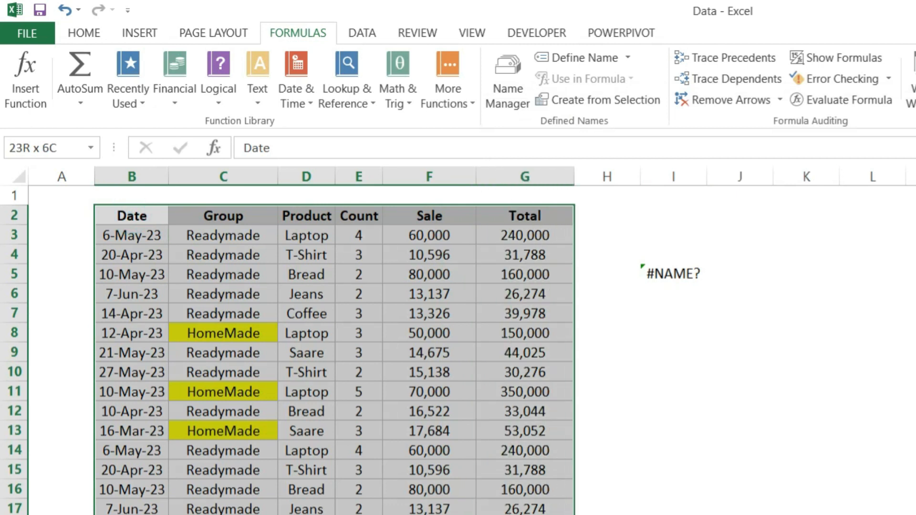
click(625, 99)
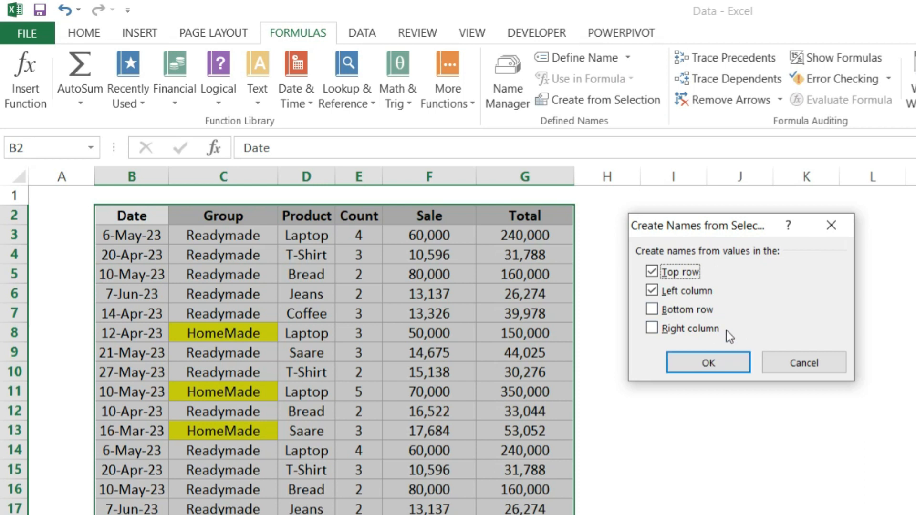
click(683, 290)
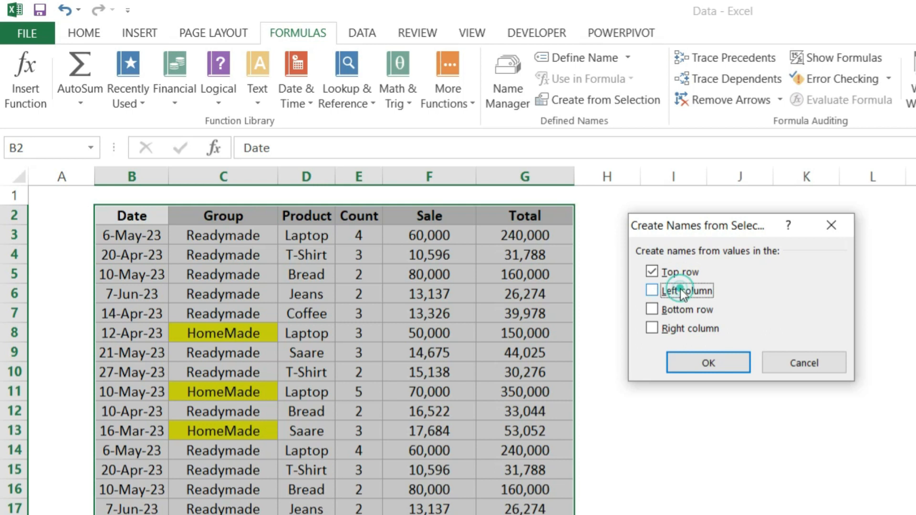
click(715, 355)
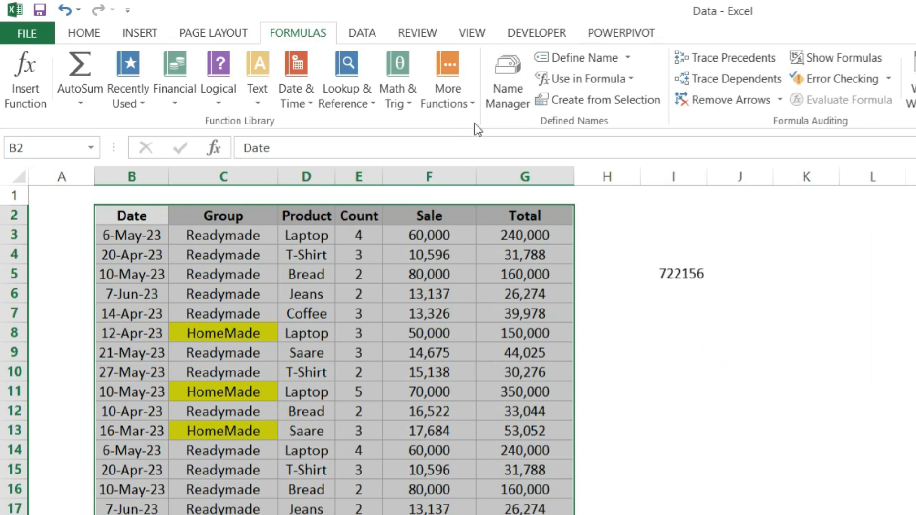
Review the list of defined names and the ranges they refer to in the Name Manager
click(504, 105)
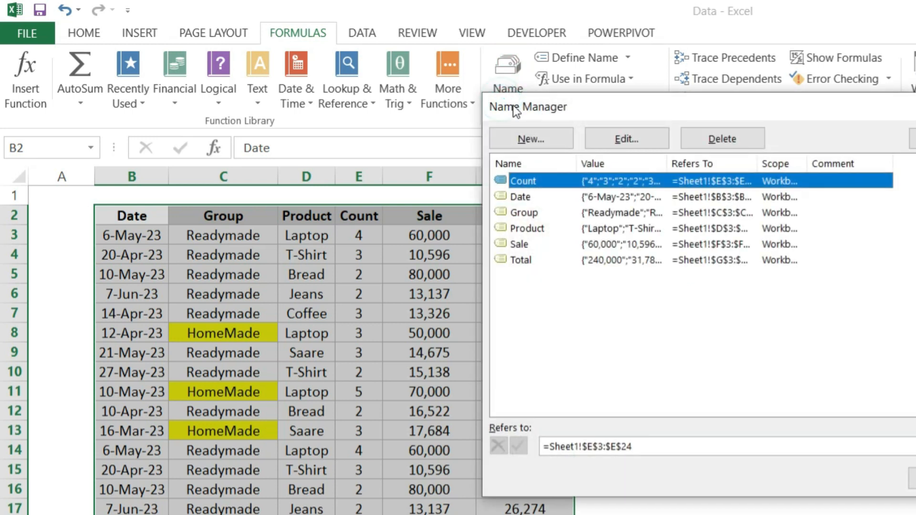
drag(574, 110, 697, 214)
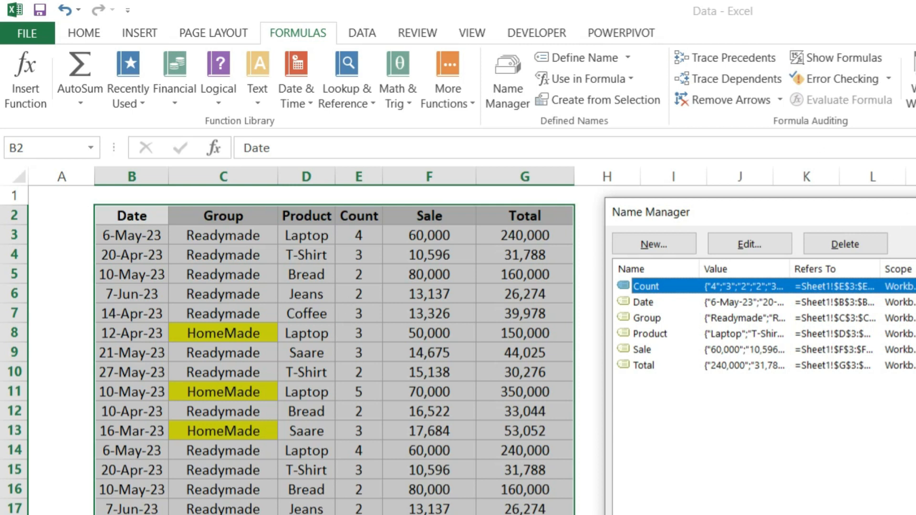
key(Escape)
Check which cells the name Date covers by entering =Date in cell I7, and discard the entry
click(666, 313)
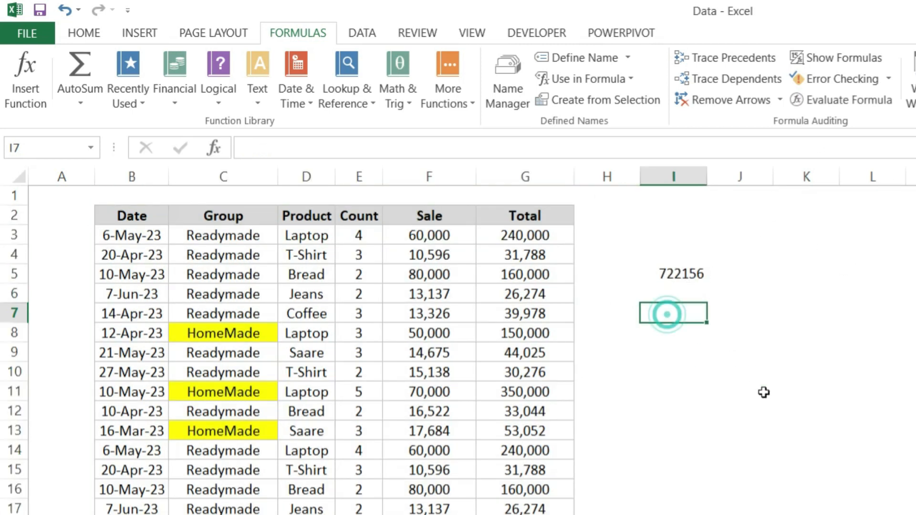
text(=dat)
key(Tab)
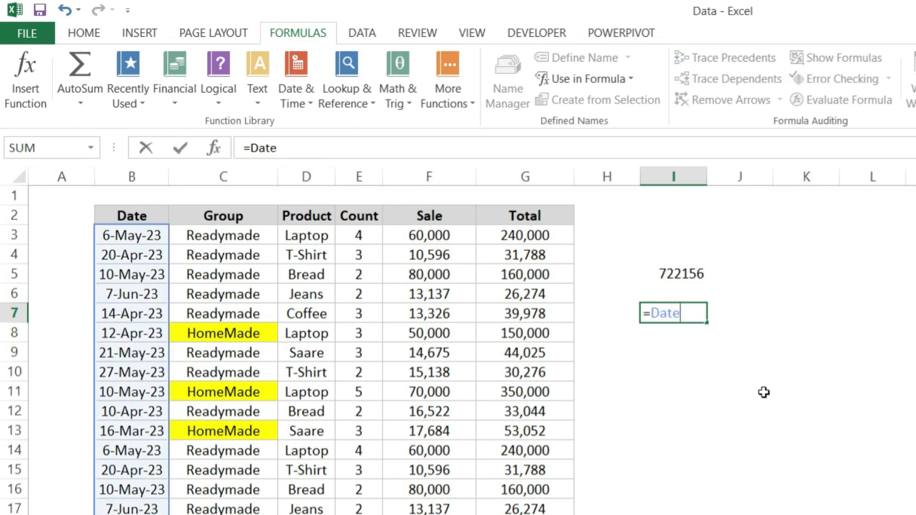
key(Escape)
Check which cells the names Group and Product cover with trial entries in cell I7, discard them, and review the defined names list again
text(=grou)
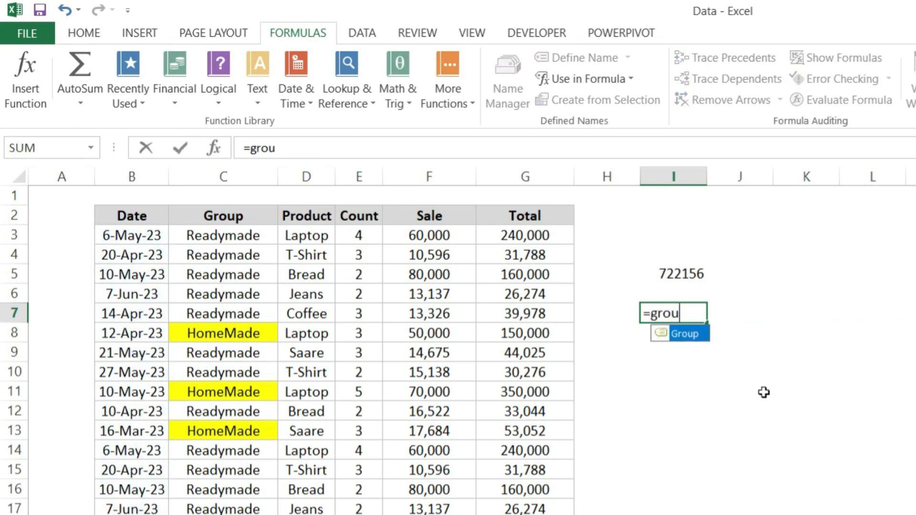
text(p)
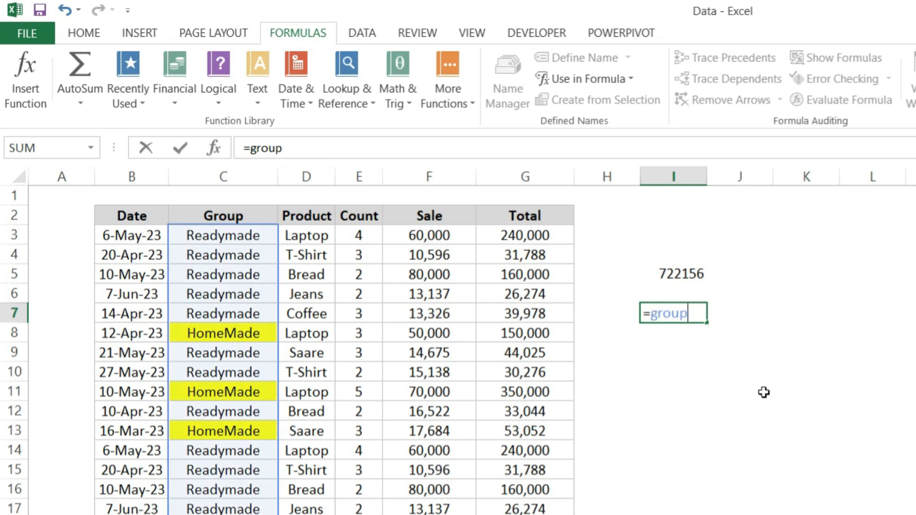
key(BackSpace)
key(BackSpace)
key(BackSpace)
key(BackSpace)
key(BackSpace)
text(product)
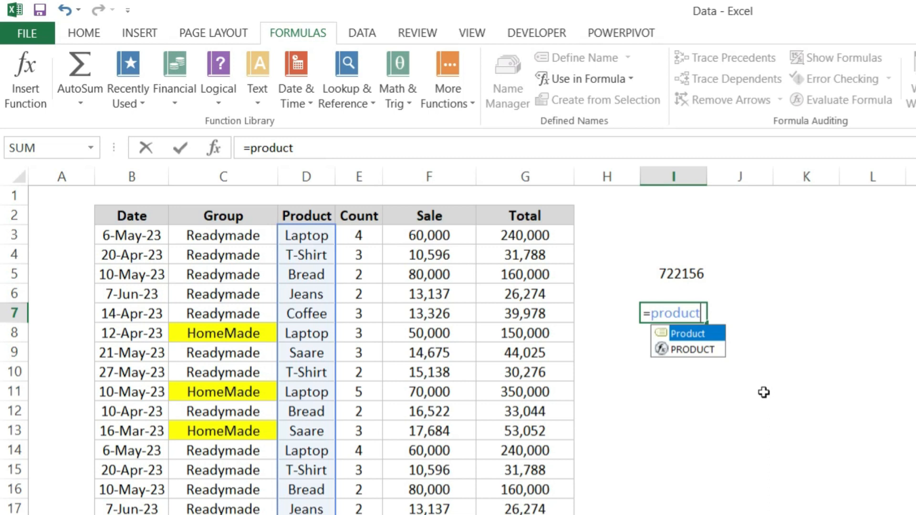
key(Escape)
key(Escape)
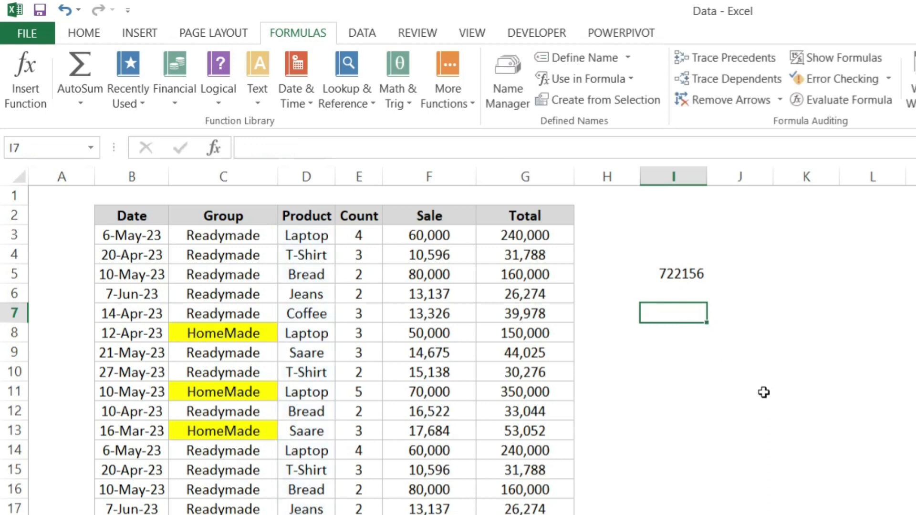
click(511, 67)
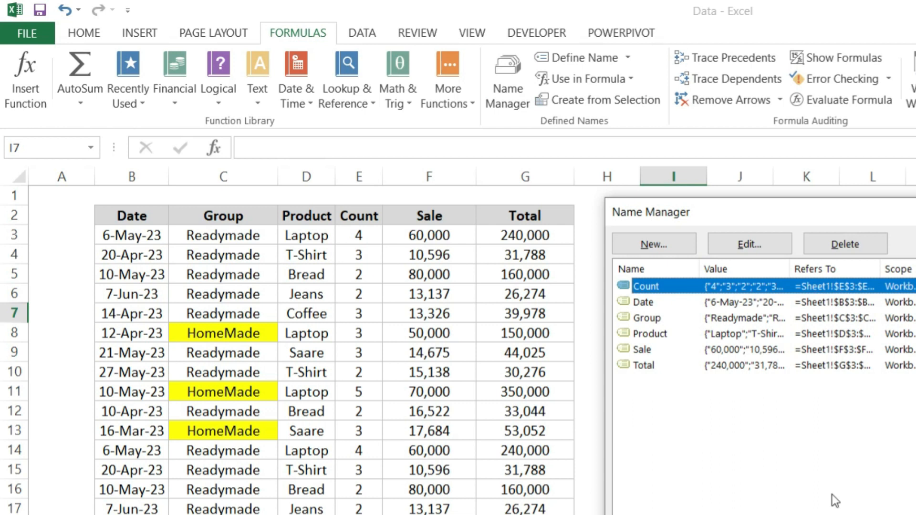
key(Escape)
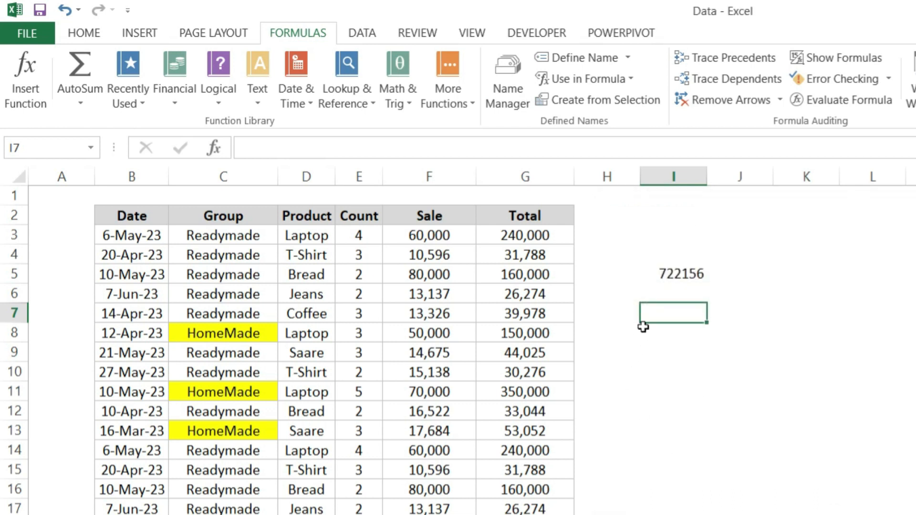
Insert the defined name Sale into cell I7 with Use in Formula and wrap it in SUM to make =SUM(Sale)
click(591, 80)
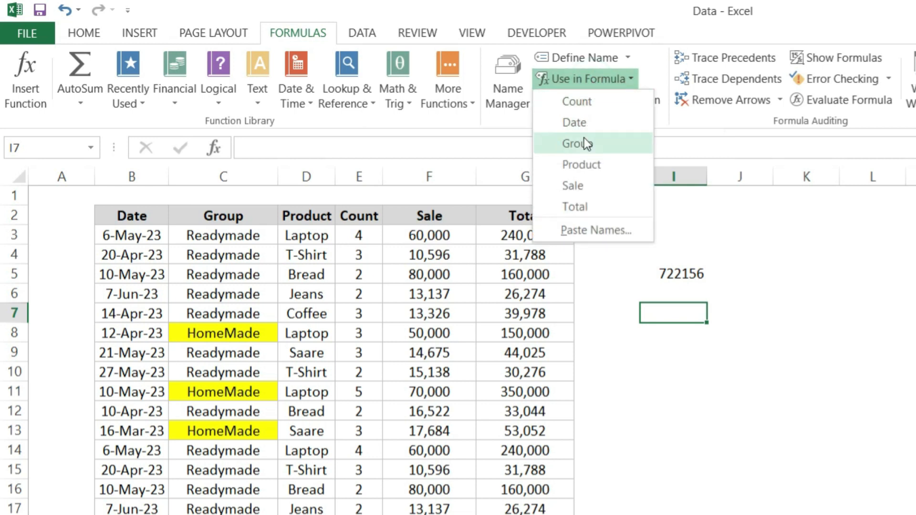
click(579, 186)
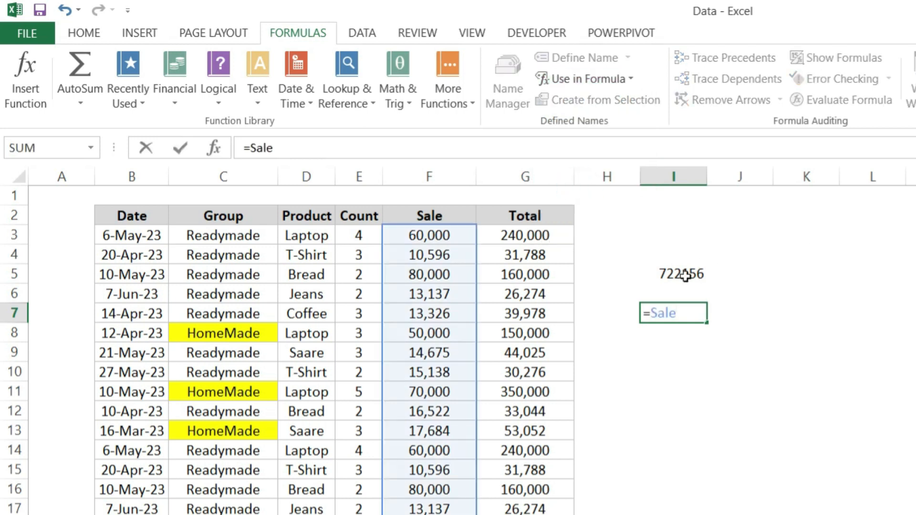
click(651, 315)
text(Sum)
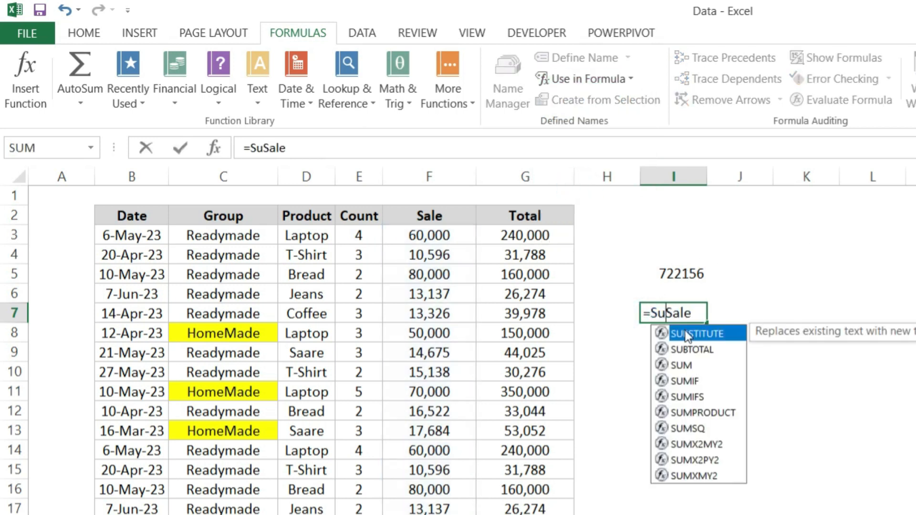
key(Tab)
key(Return)
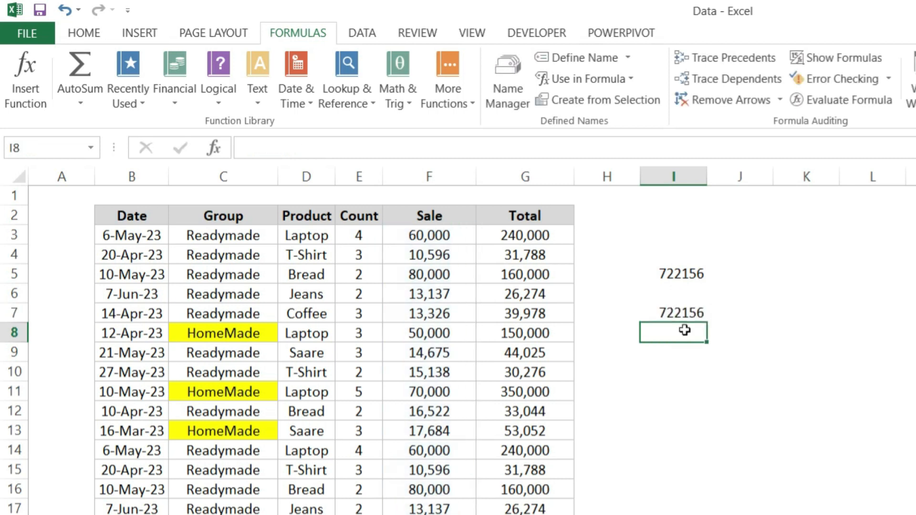
key(Up)
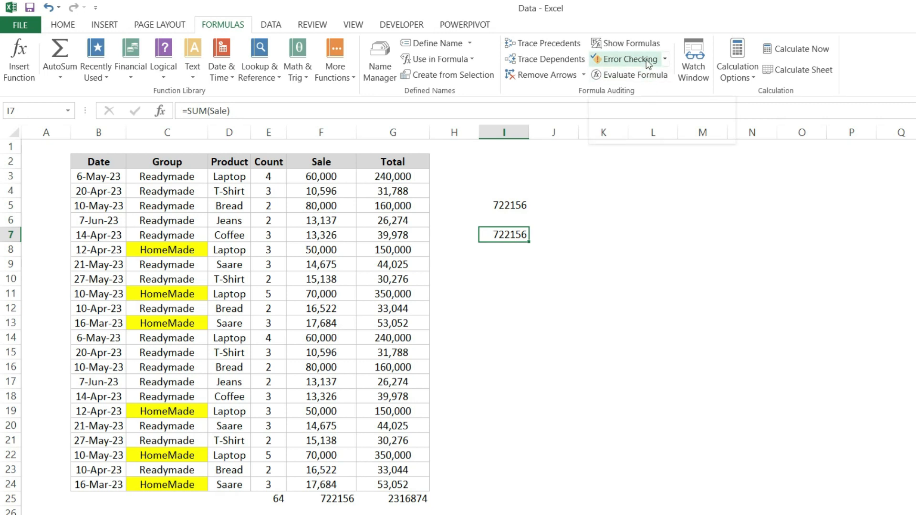
Inspect the formula in cell F25 beneath the Sale column, and leave it unchanged
click(337, 410)
click(341, 458)
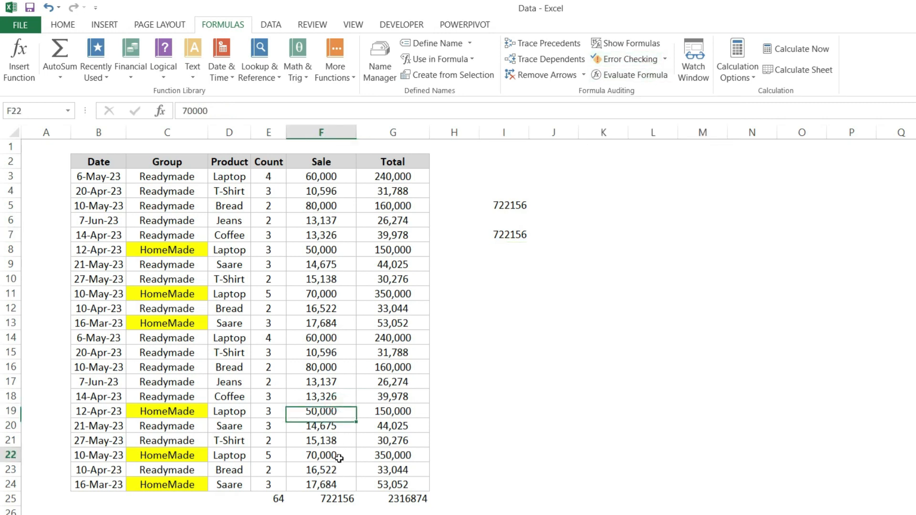
double_click(344, 499)
key(Escape)
key(Up)
key(Up)
key(Up)
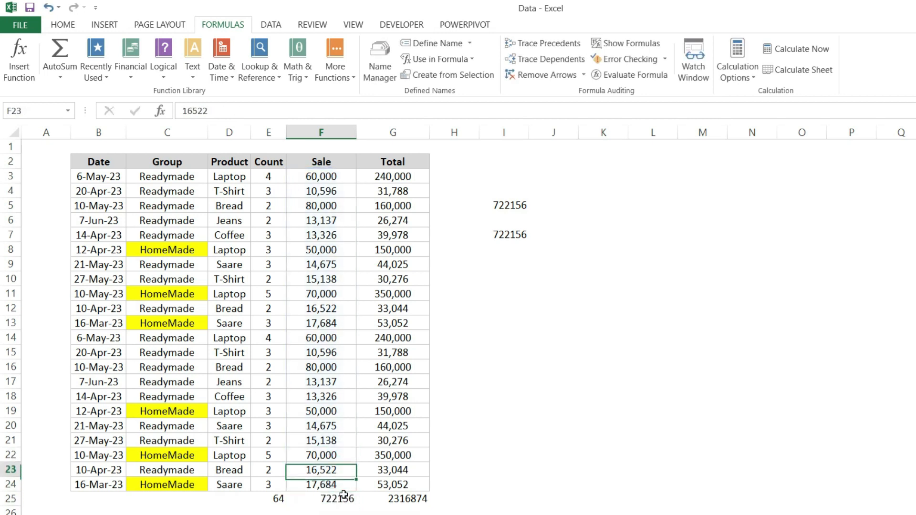
Enter #N/A as the Sale value in cell F22 and run Error Checking on the sheet
text(#N/A)
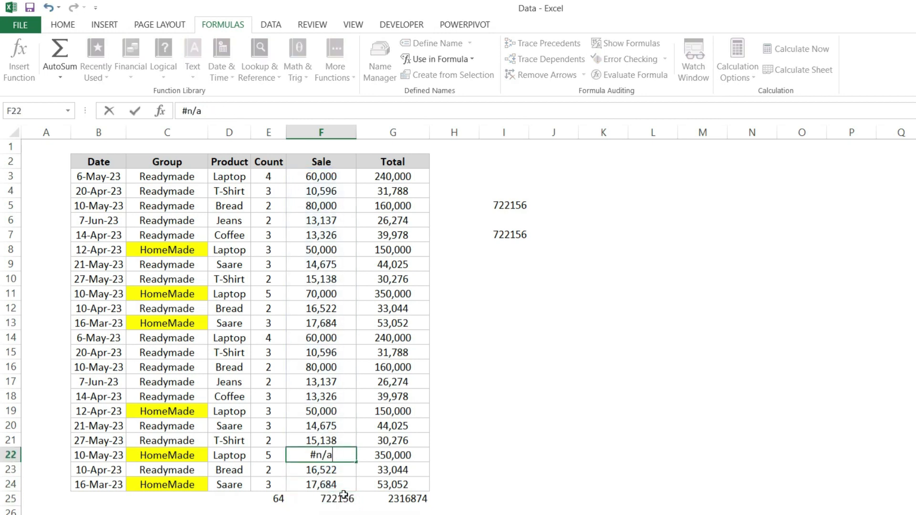
key(Return)
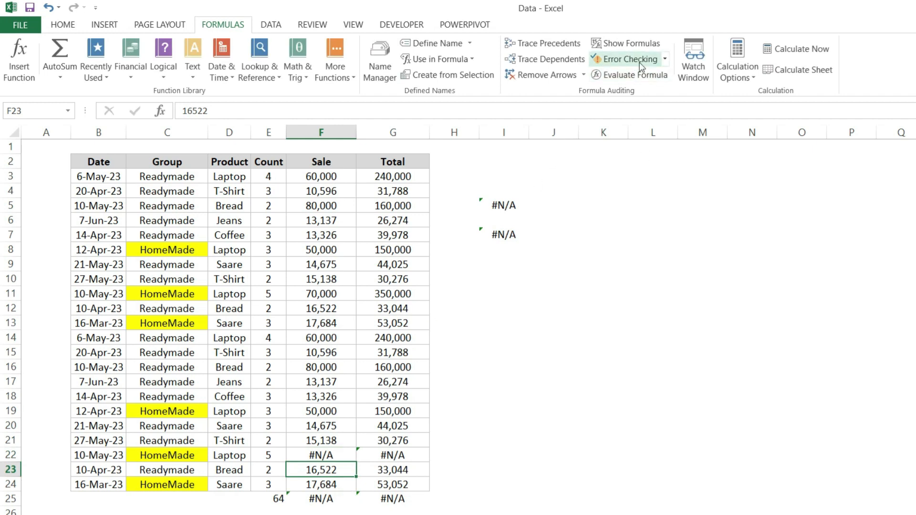
click(640, 58)
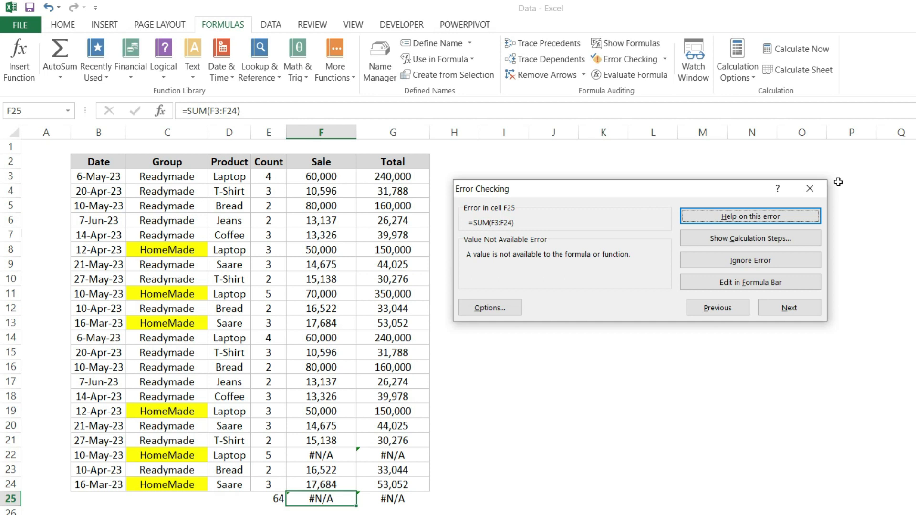
click(812, 189)
Inspect the range summed in cell F25, and undo the #N/A entry in cell F22
key(F2)
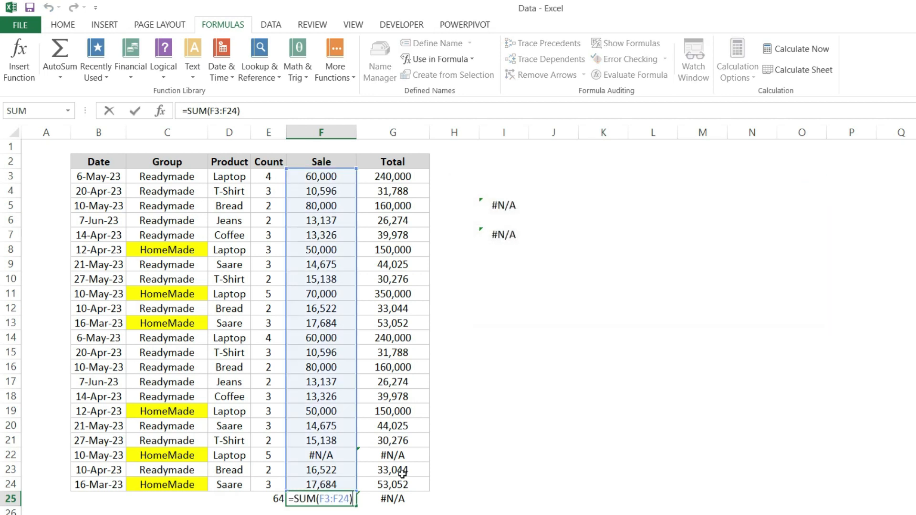
key(Escape)
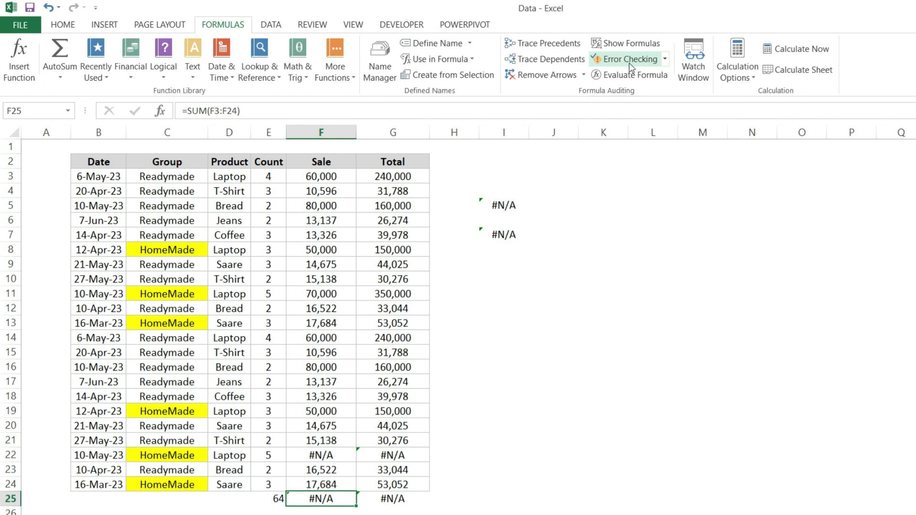
key(ctrl+z)
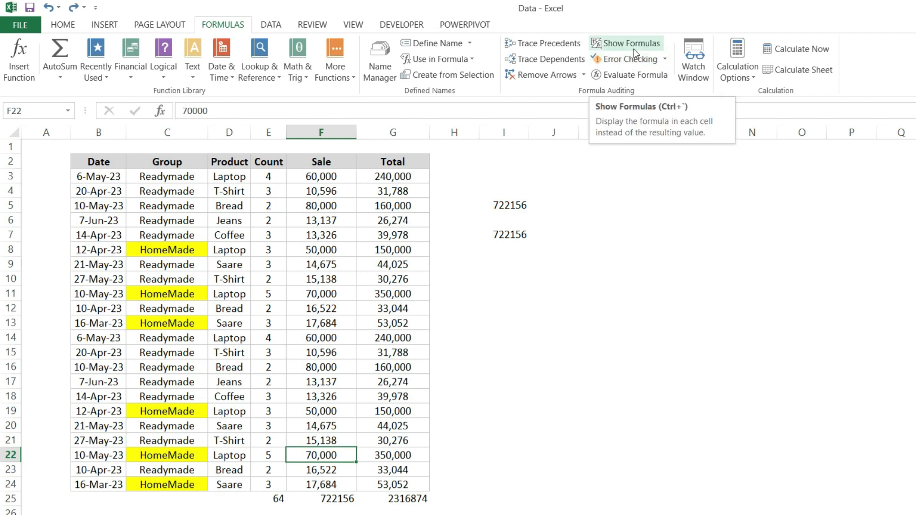
Display the formulas in all cells instead of their results, and switch back to showing results
click(634, 48)
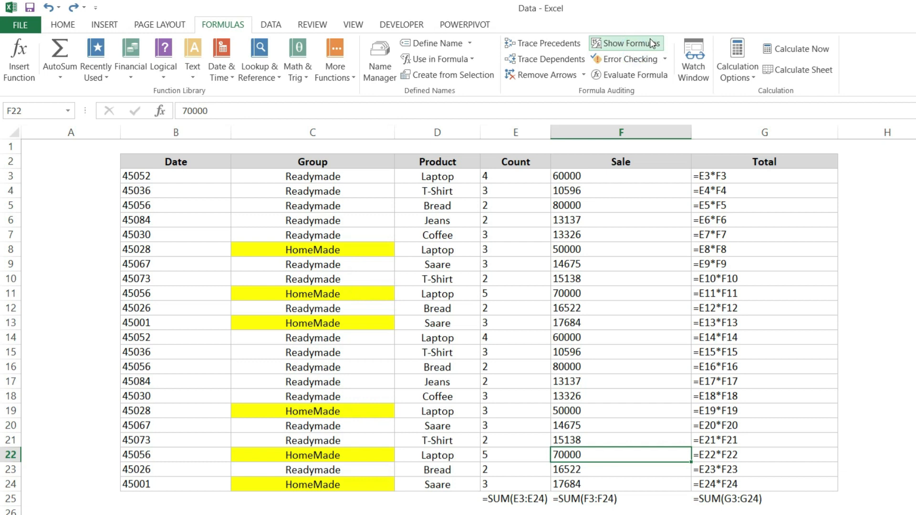
click(654, 42)
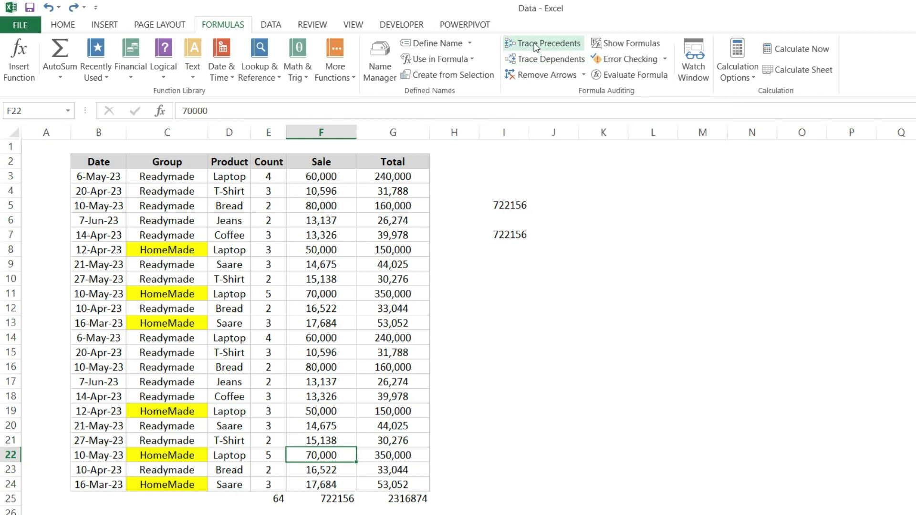
Try Trace Precedents on the Sale value in F10, trace the precedents of the total in F25, and remove the arrows
click(313, 280)
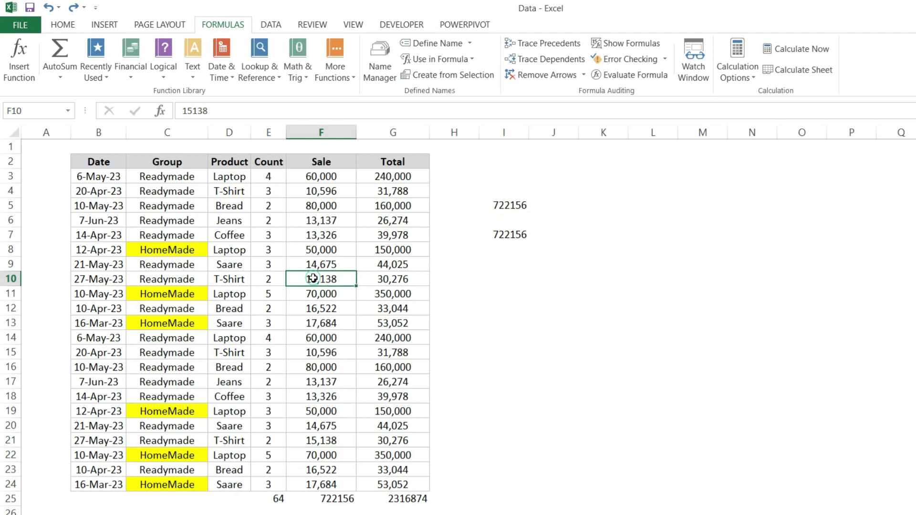
click(533, 47)
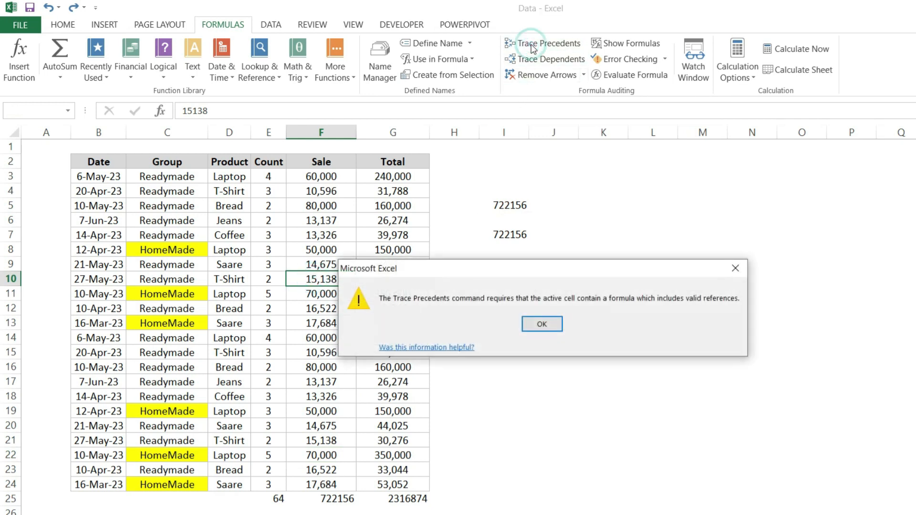
click(542, 325)
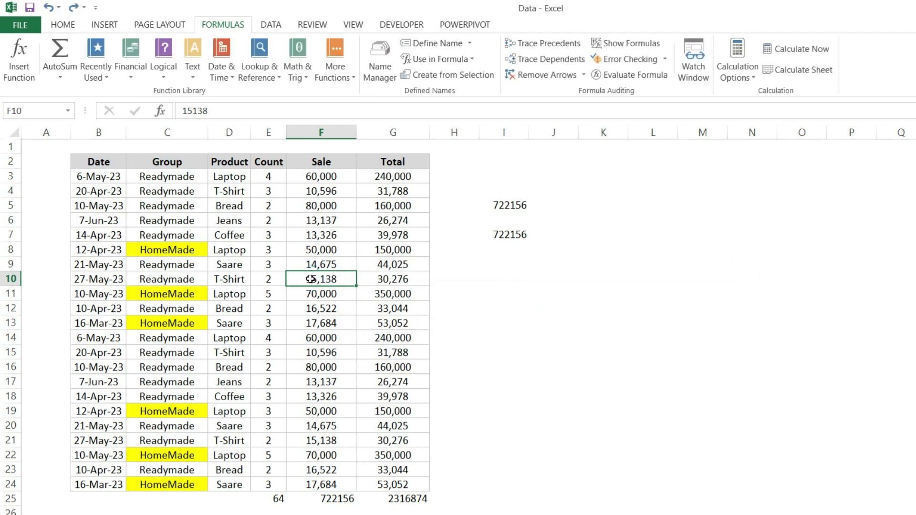
click(337, 497)
click(561, 46)
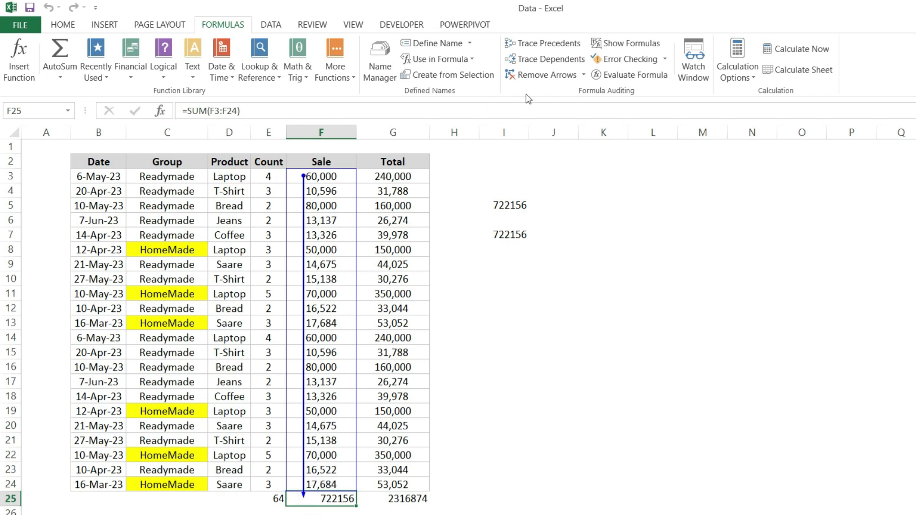
click(541, 79)
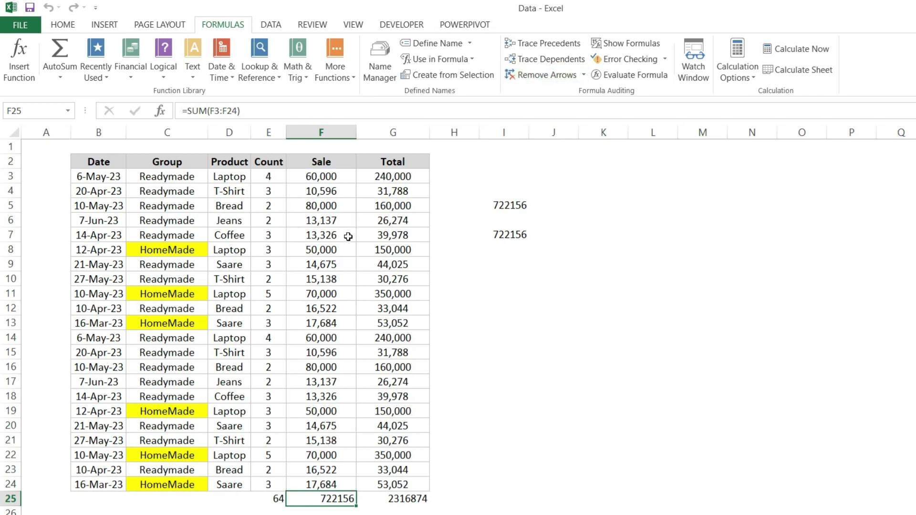
Trace the dependents of the Sale value in cell F7, and remove the arrows
click(321, 236)
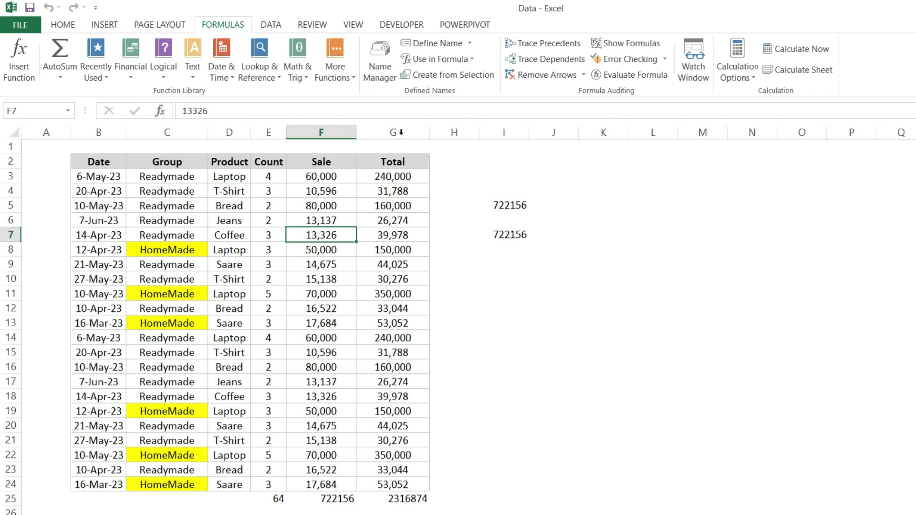
click(542, 65)
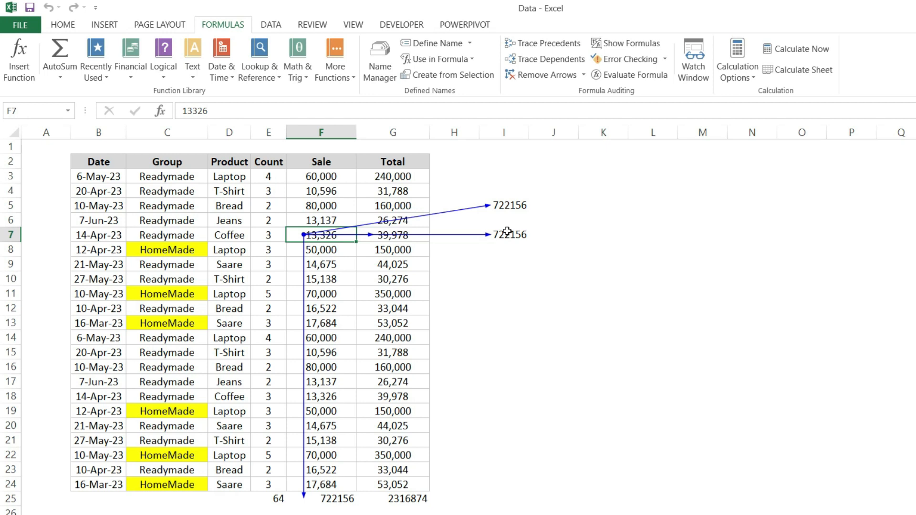
click(560, 76)
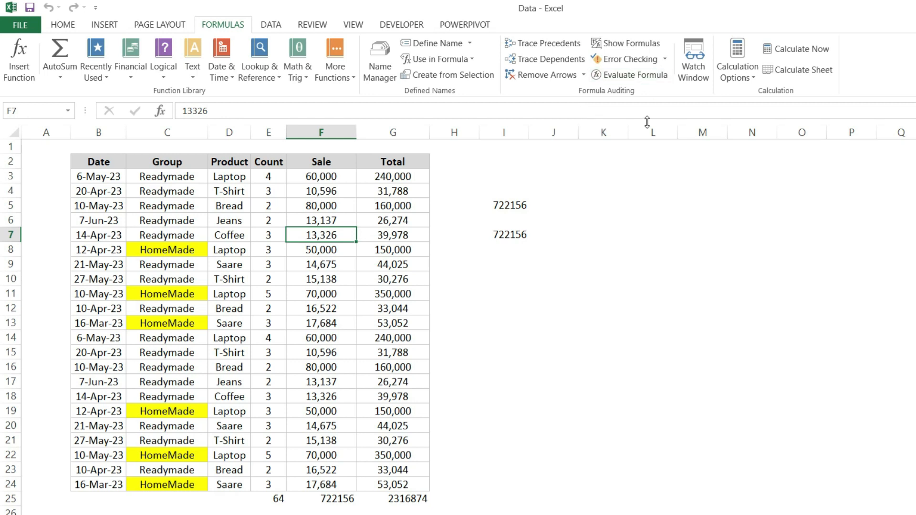
Examine the SUM formula in cell F25 beneath the Sale column without changing it
click(328, 498)
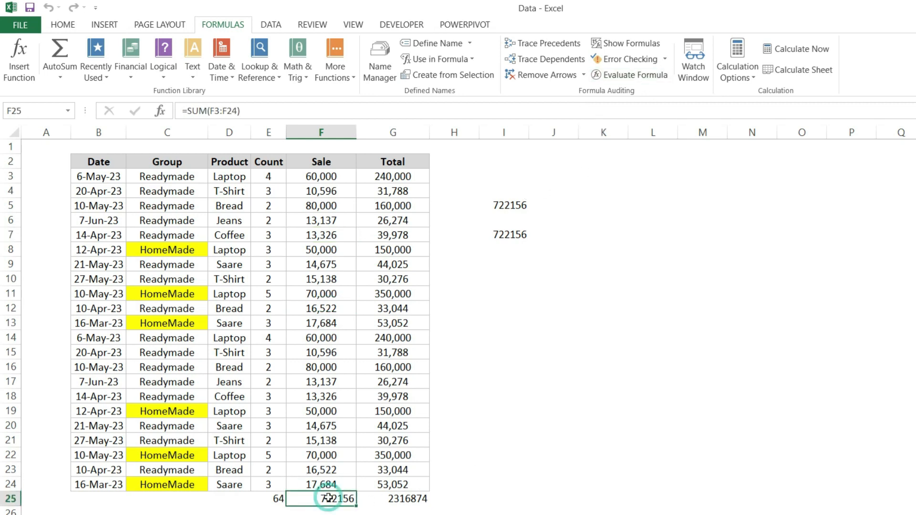
double_click(328, 497)
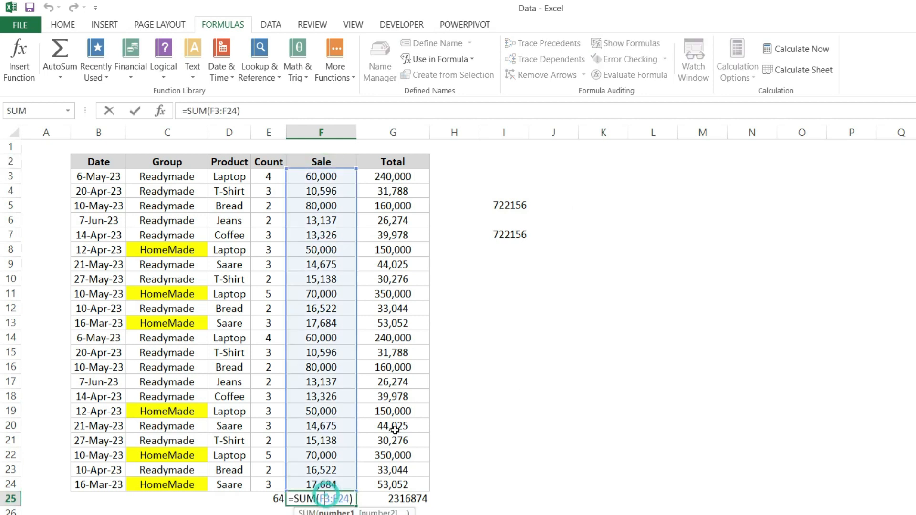
key(Escape)
Add the first four Sale values in cell I9 with the formula =F3+F4+F5+F6
click(514, 258)
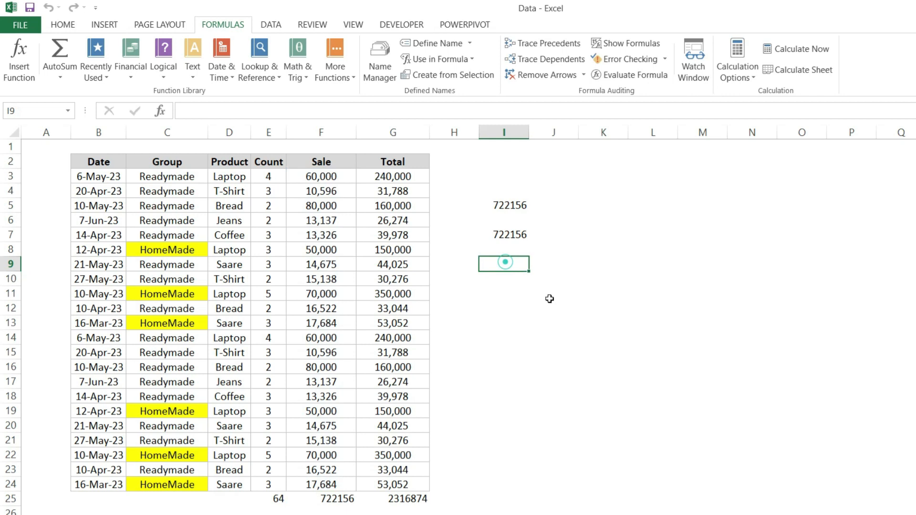
text(=)
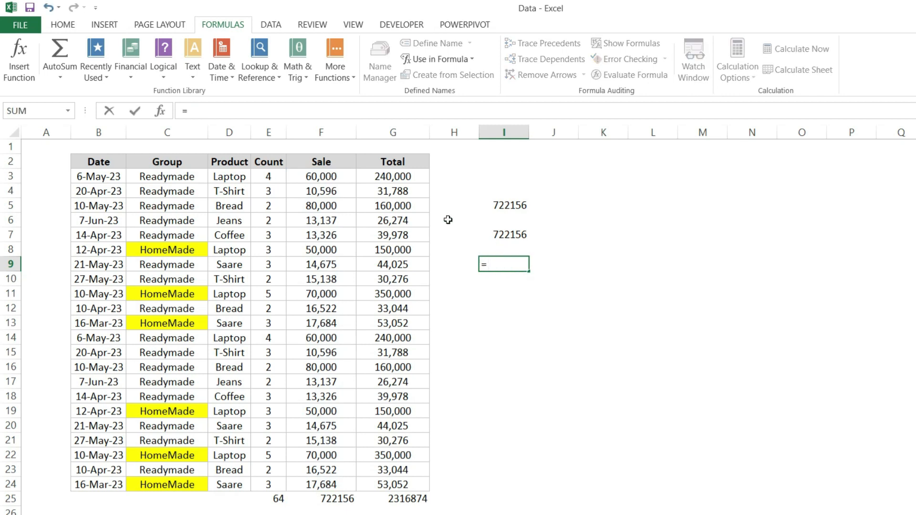
click(332, 173)
text(+)
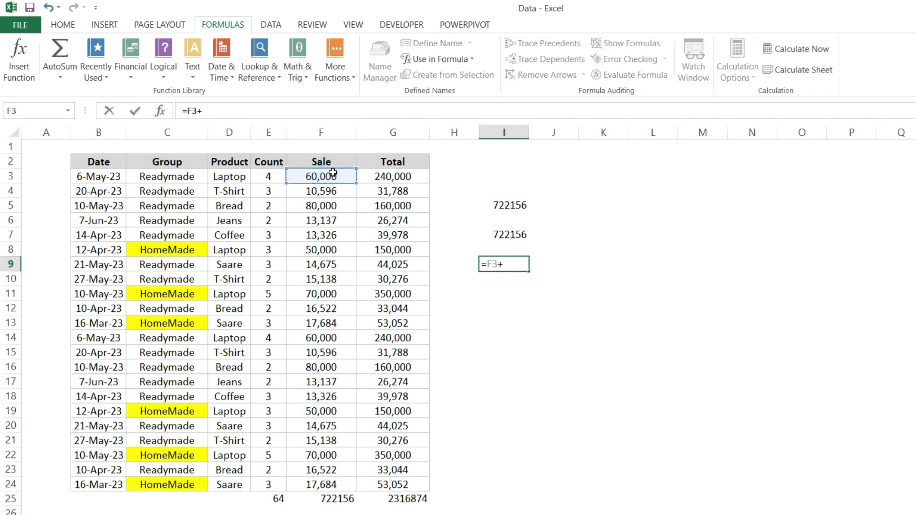
click(337, 190)
text(+)
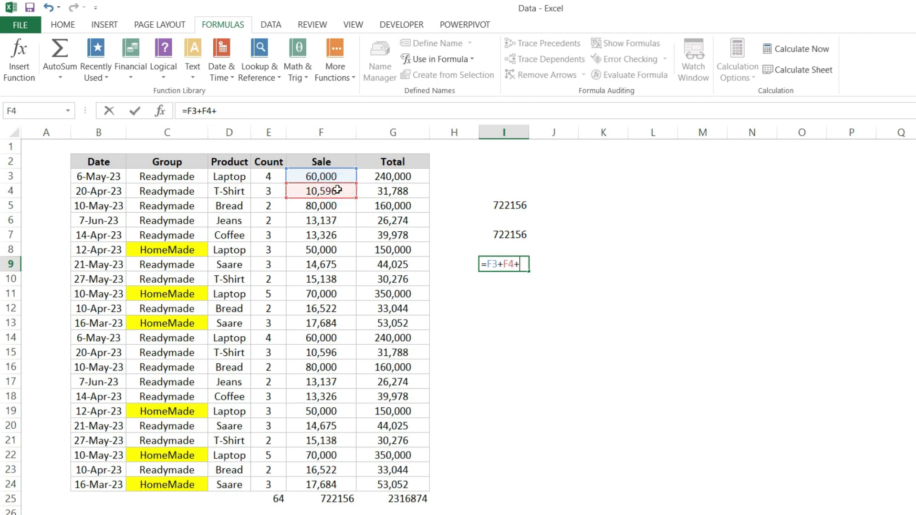
click(333, 206)
text(+)
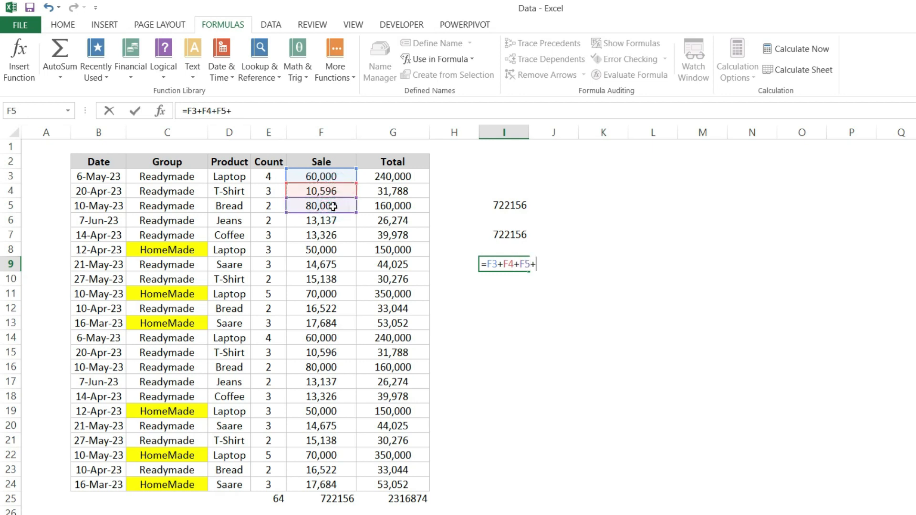
click(326, 221)
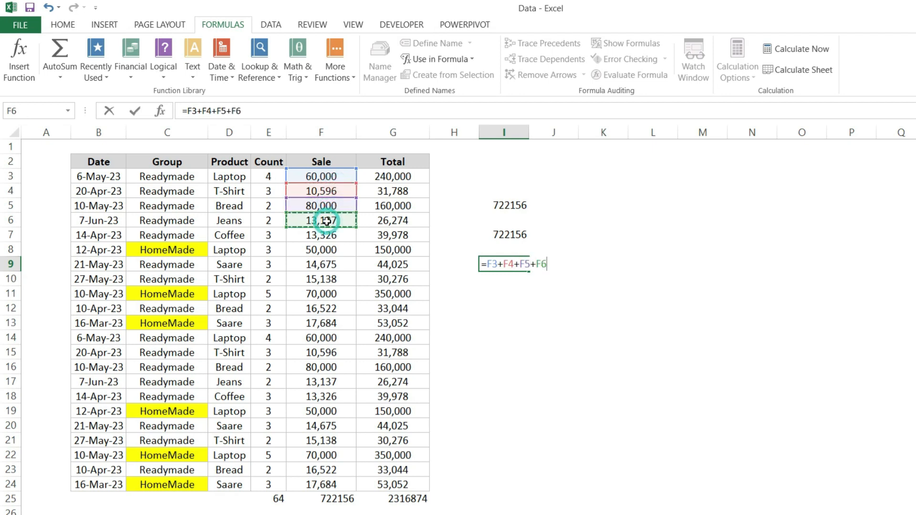
key(Return)
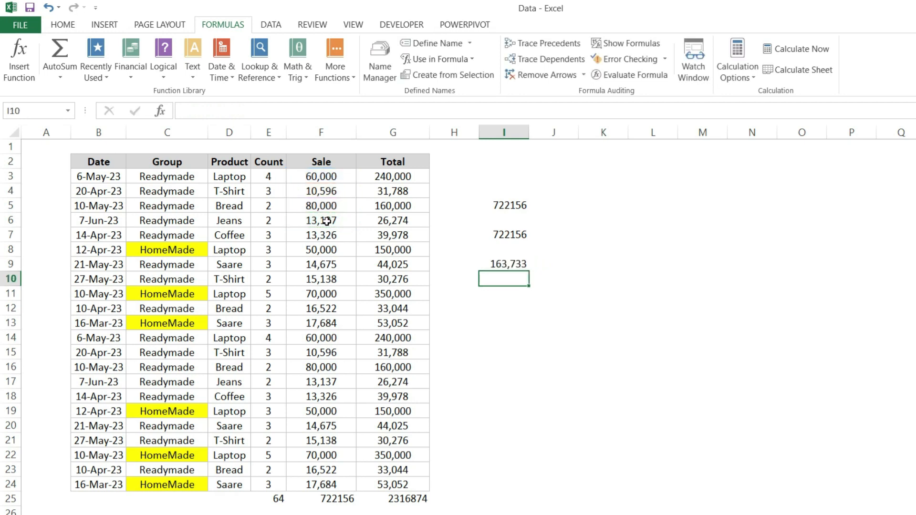
Step through the calculation of cell I9 with Evaluate Formula until the final result, and close the evaluation
click(500, 263)
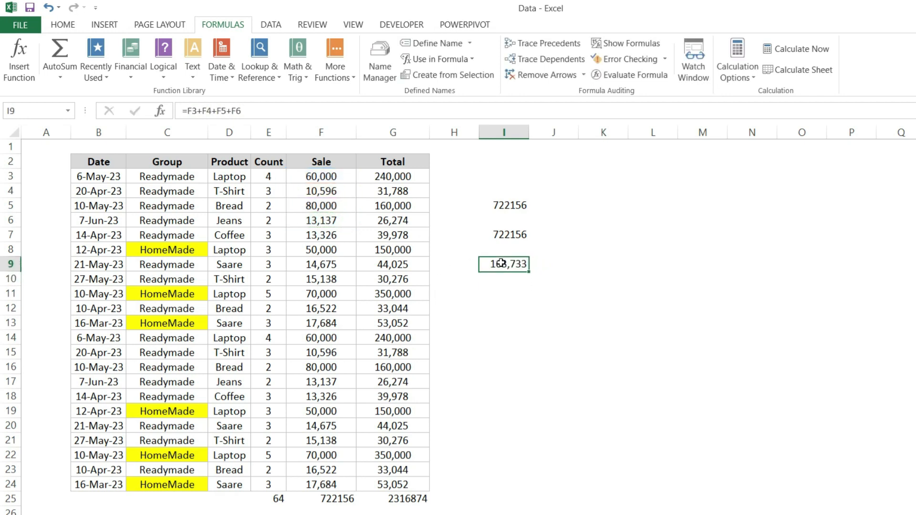
click(629, 77)
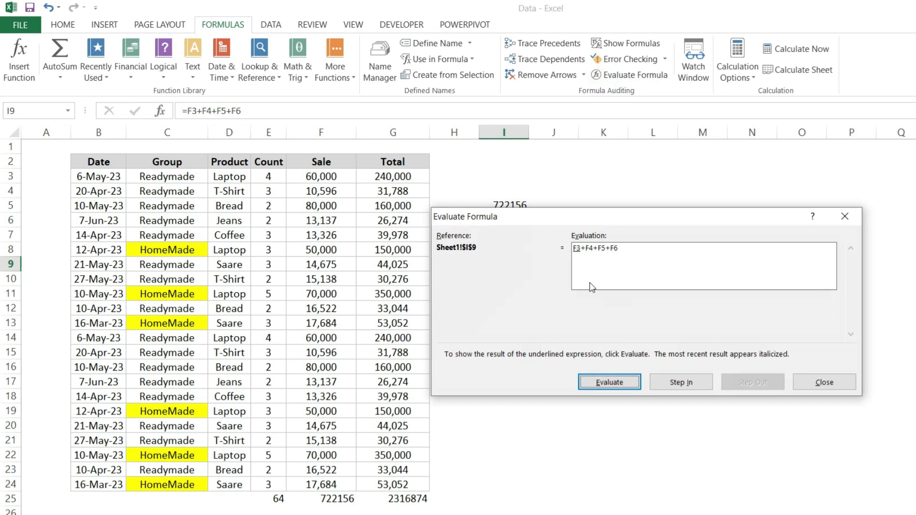
drag(591, 217, 607, 252)
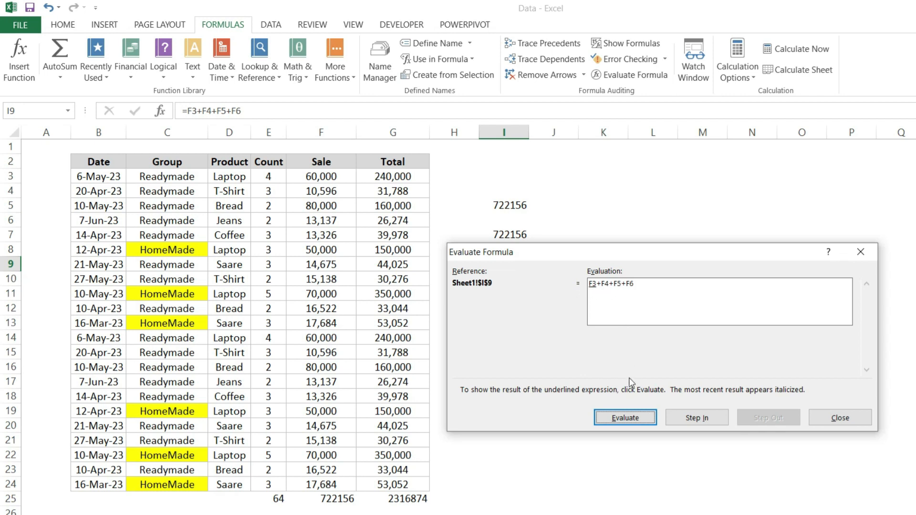
click(626, 419)
click(629, 420)
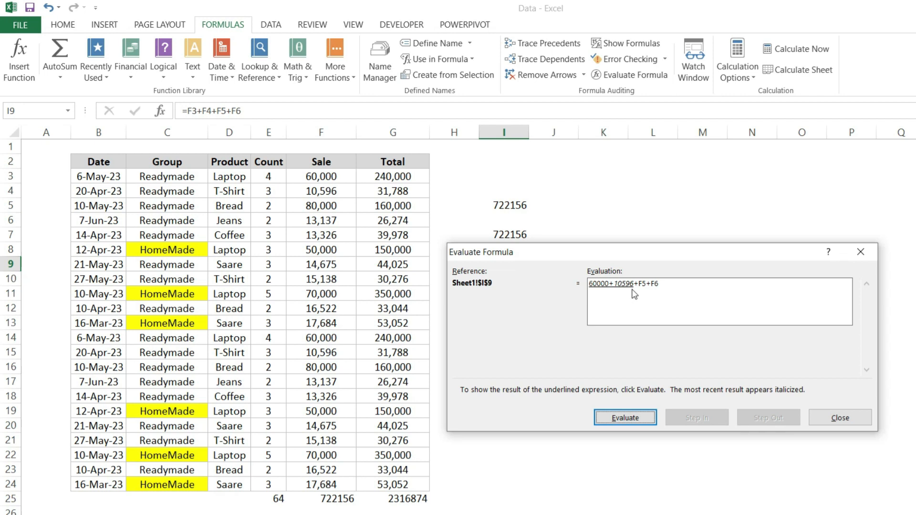
click(653, 419)
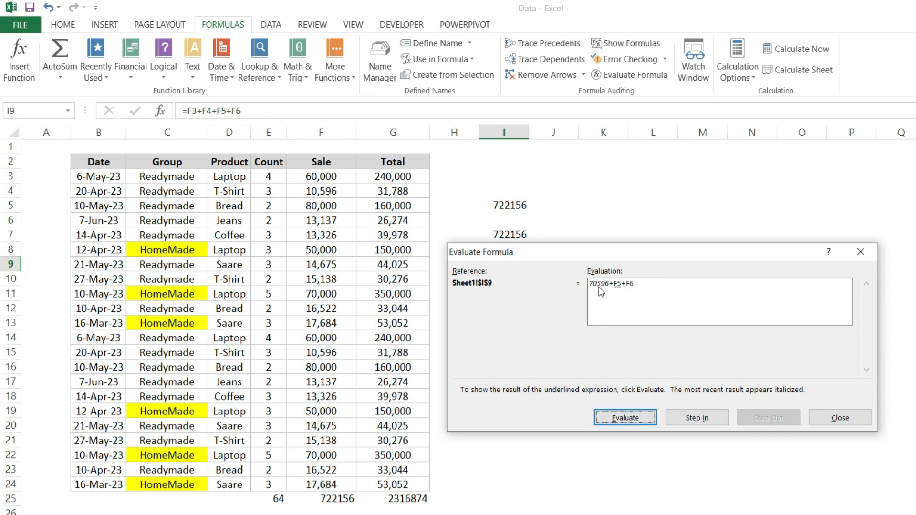
click(628, 422)
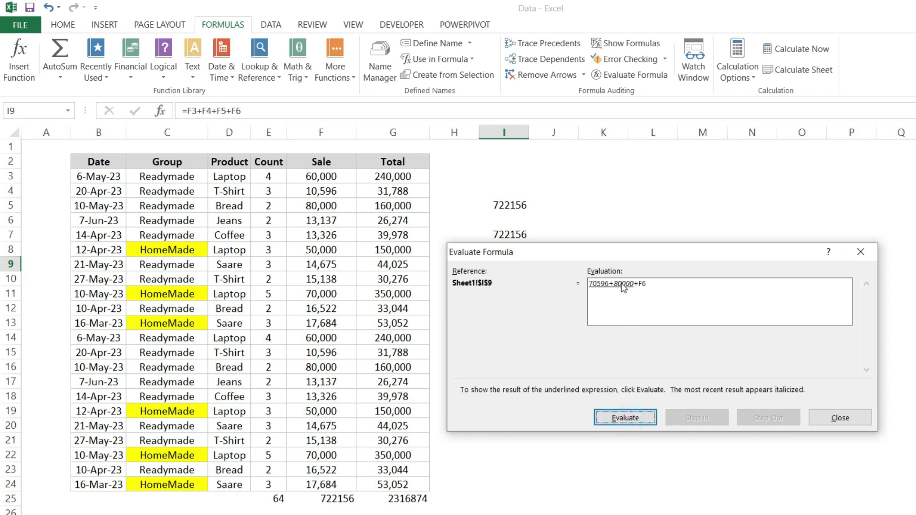
click(629, 418)
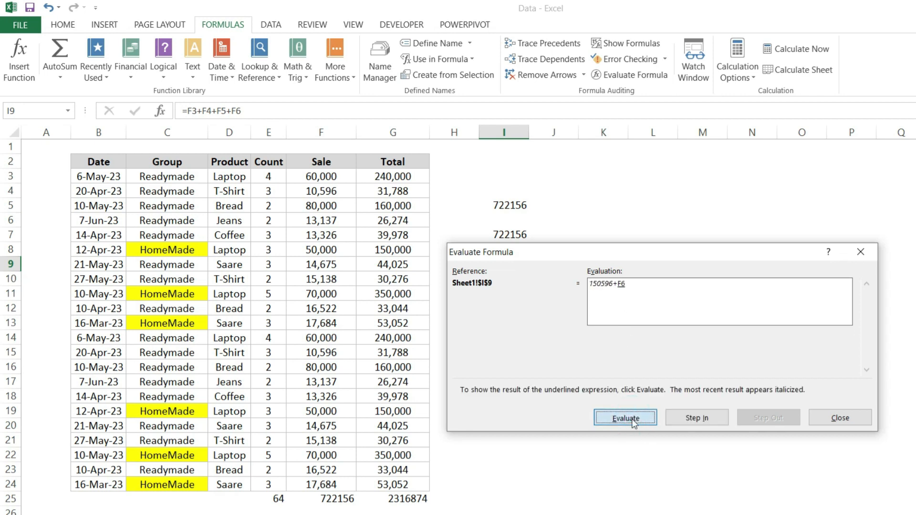
click(634, 419)
click(634, 422)
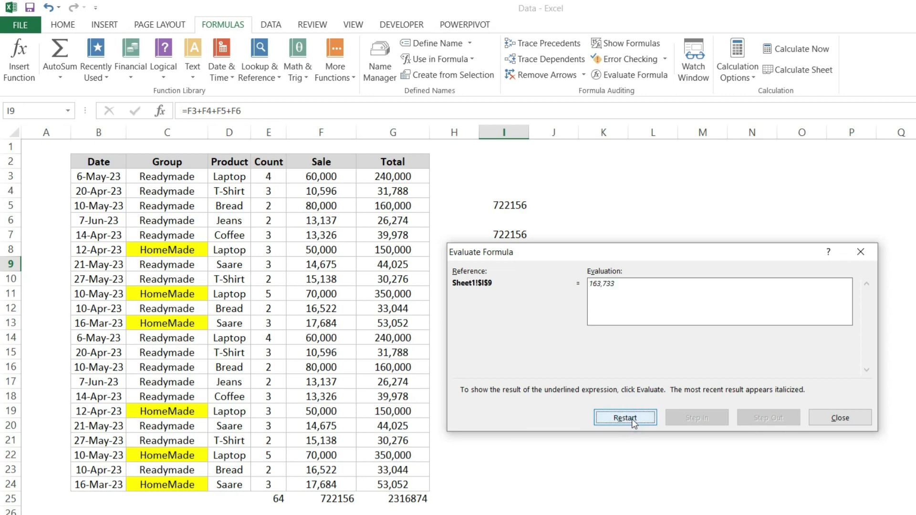
click(839, 419)
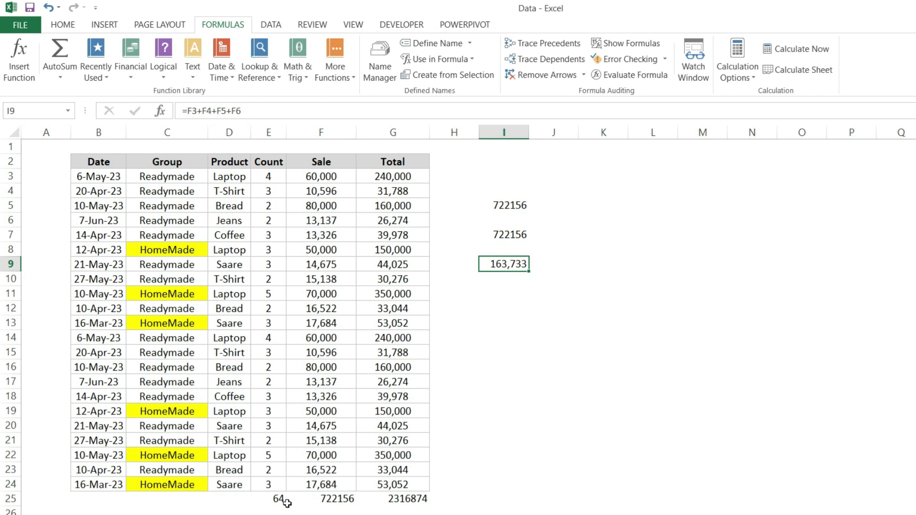
Clear the practice formulas from cells I5 to I10 beside the sales table
drag(281, 502, 398, 500)
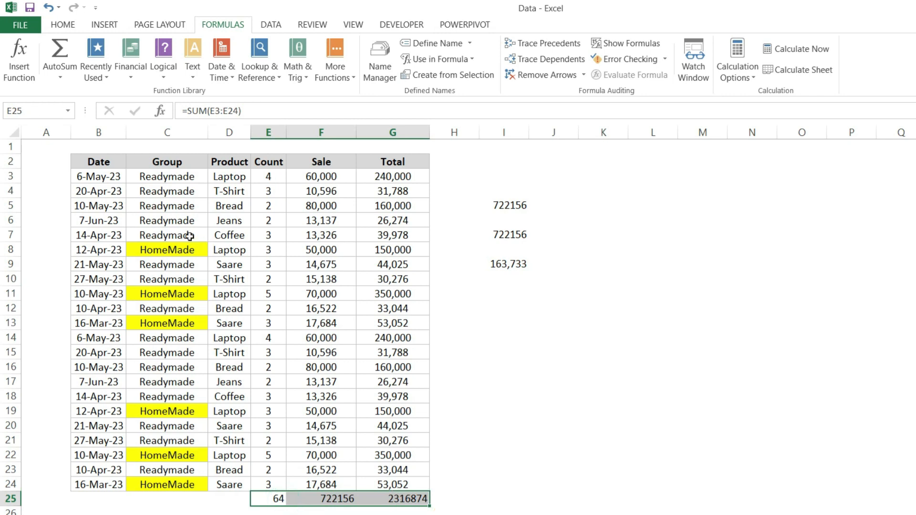
click(57, 138)
click(54, 145)
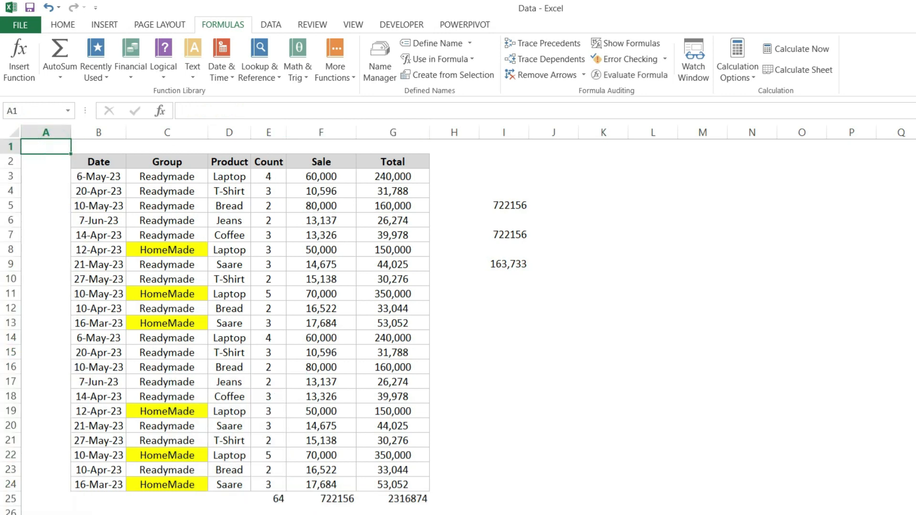
ctrl+scroll(458, 320, up, 3)
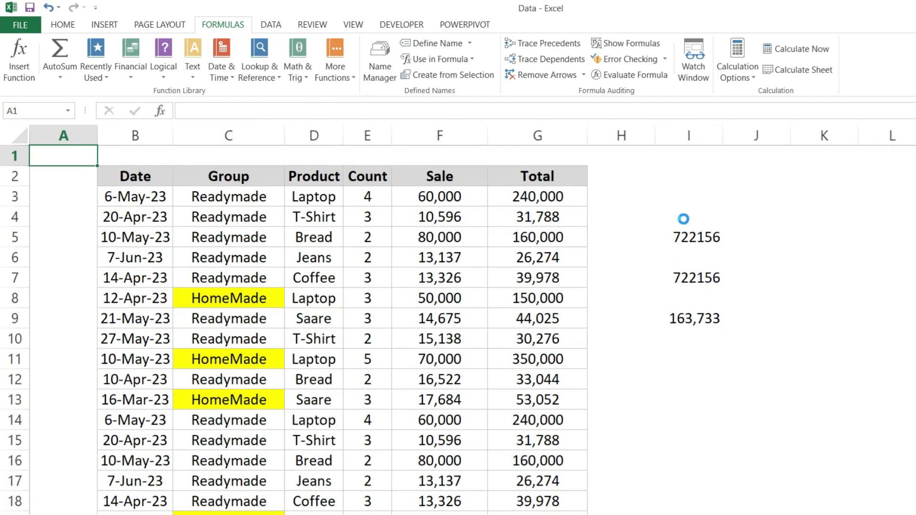
click(692, 247)
drag(733, 246, 744, 356)
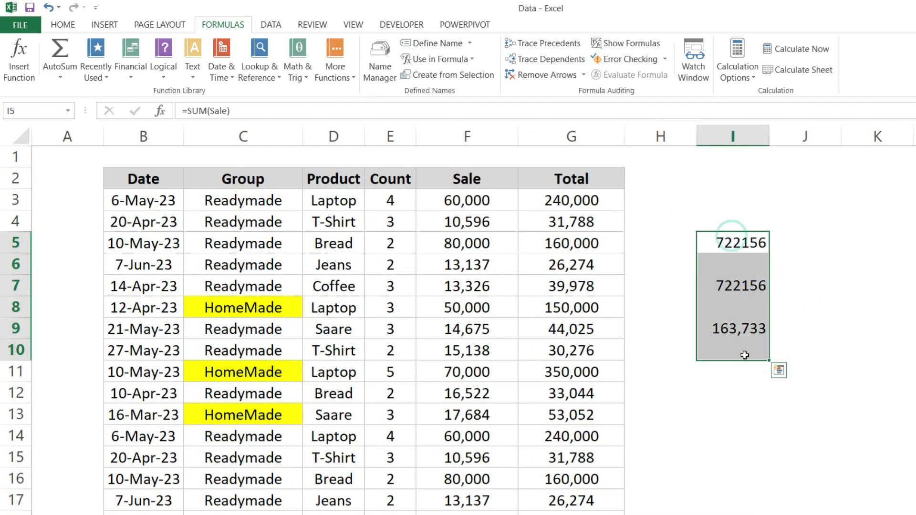
key(Delete)
Set the Count of the Bread row in cell E5 to 1 and check the grand total in G25
click(394, 240)
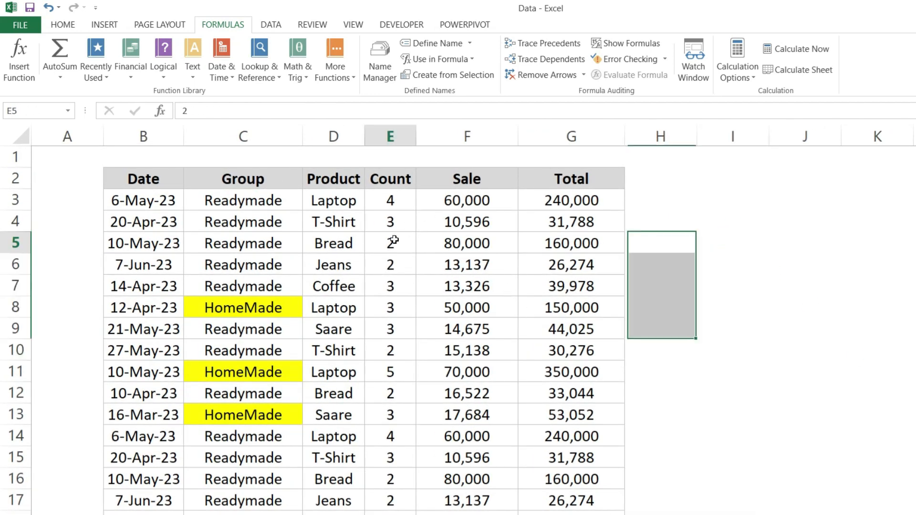
text(1)
key(Return)
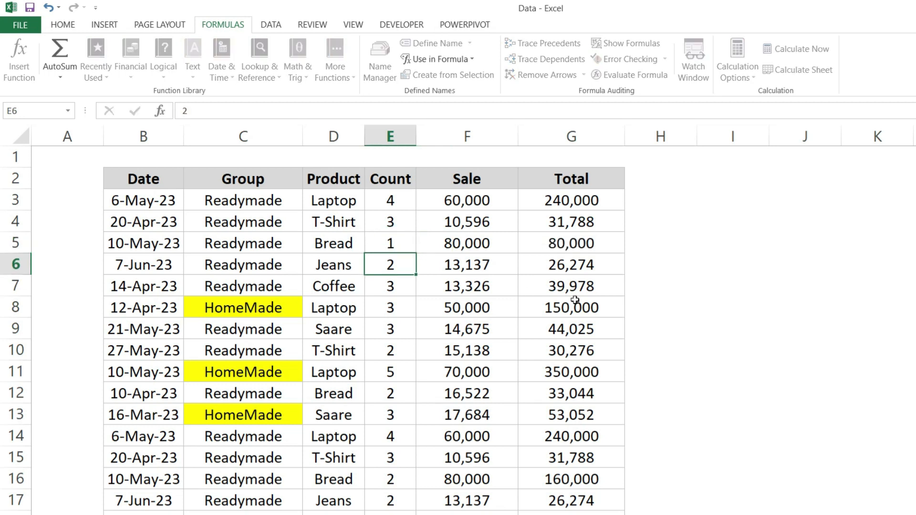
click(605, 240)
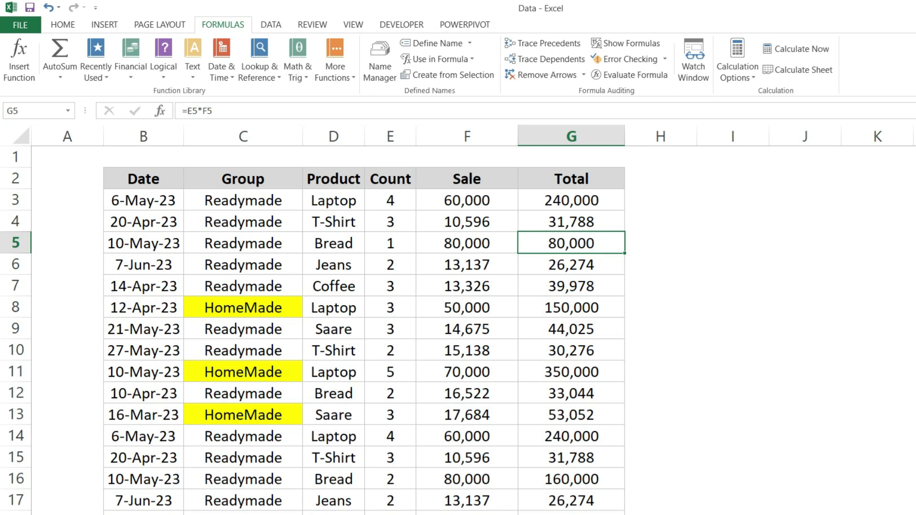
key(ctrl+Down)
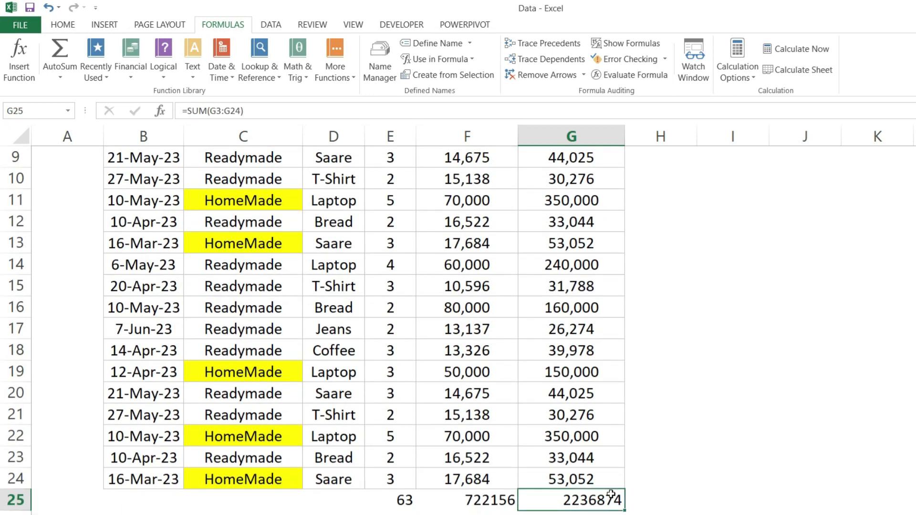
Set the Count of the first Laptop row in cell E3 to 1 and check the grand total in G25
key(ctrl+Up)
key(Down)
key(Left)
key(Left)
key(F2)
key(BackSpace)
text(1)
key(Return)
key(ctrl+Down)
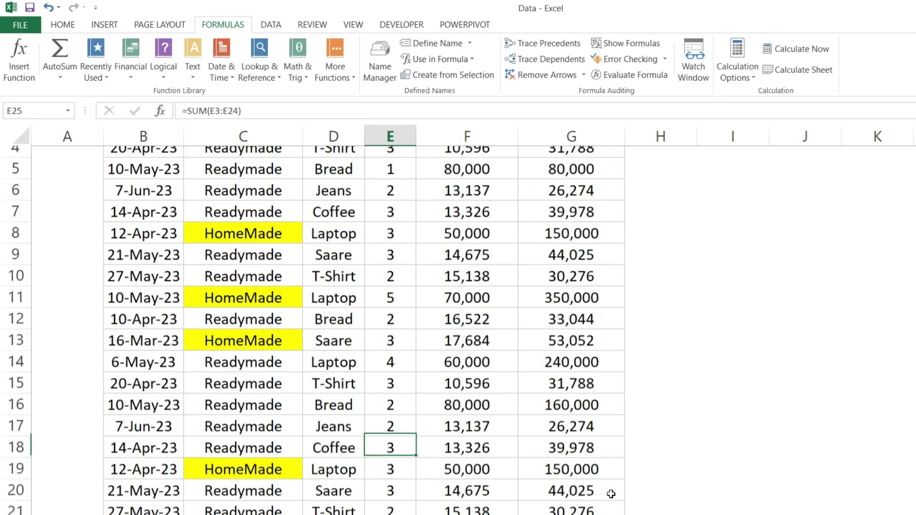
key(Right)
key(Right)
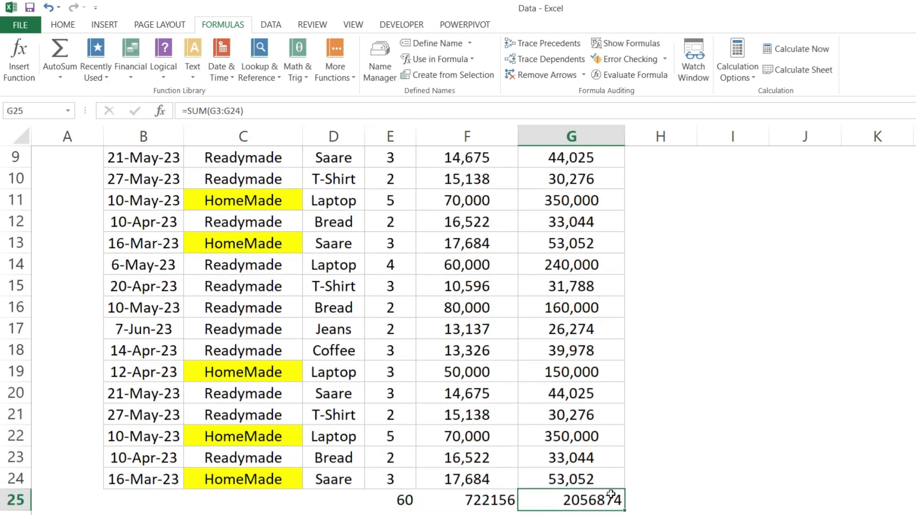
Open the Watch Window and delete the existing watches for cells E14, F14 and G14
key(ctrl+Up)
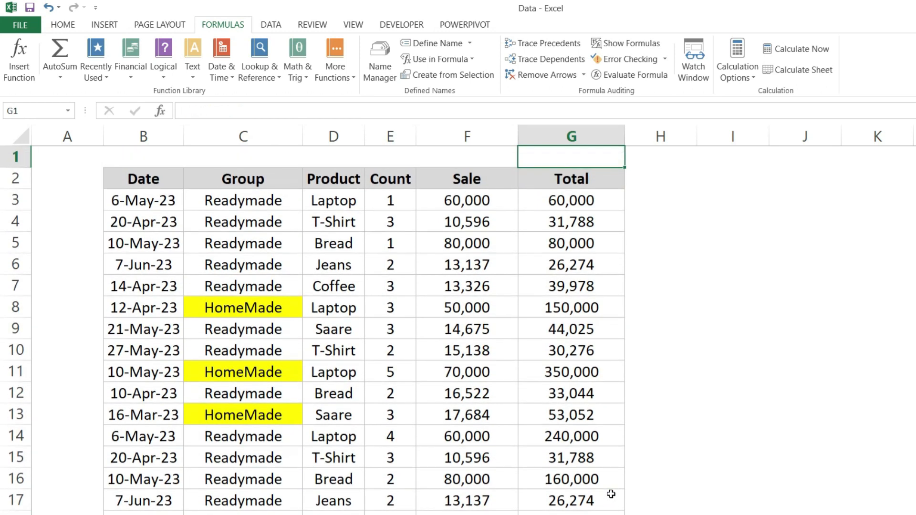
key(Down)
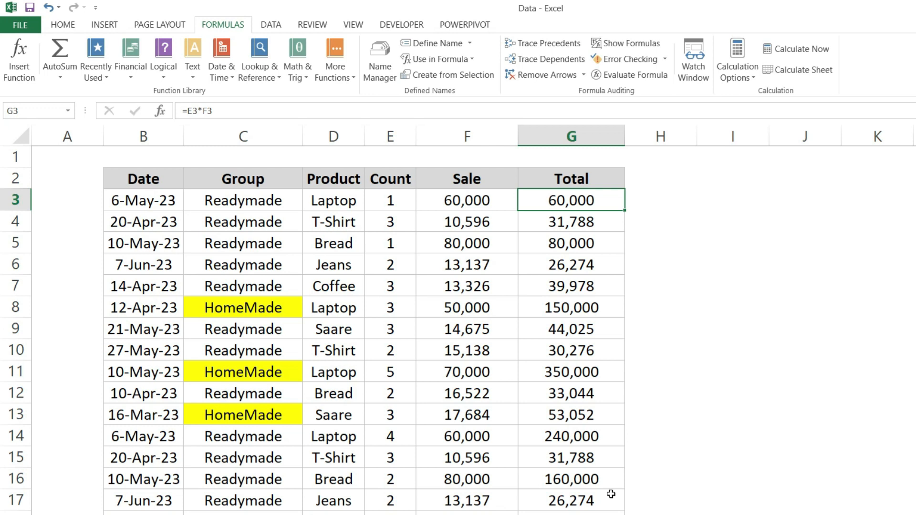
click(696, 75)
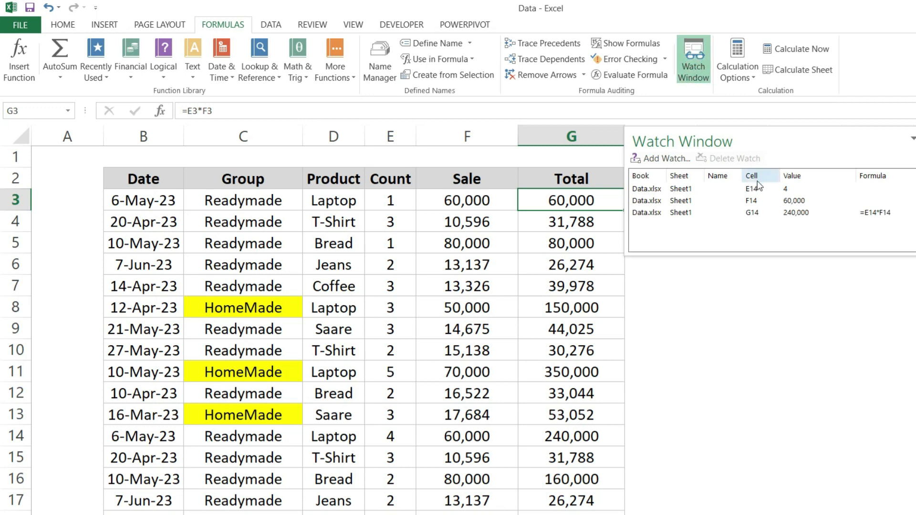
click(668, 190)
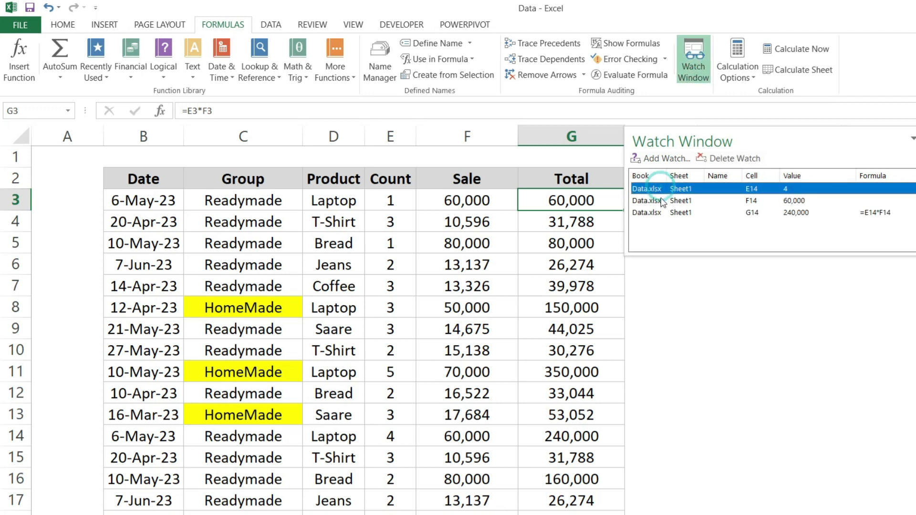
shift+click(664, 212)
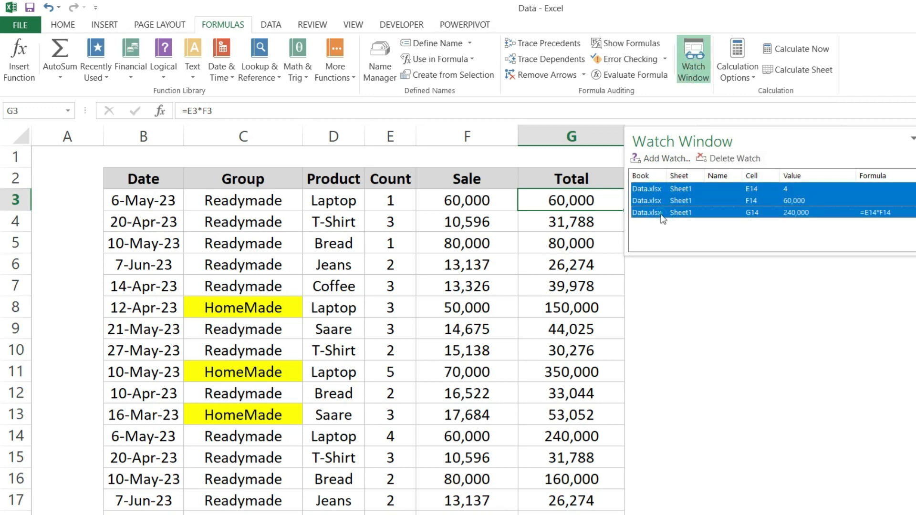
click(722, 160)
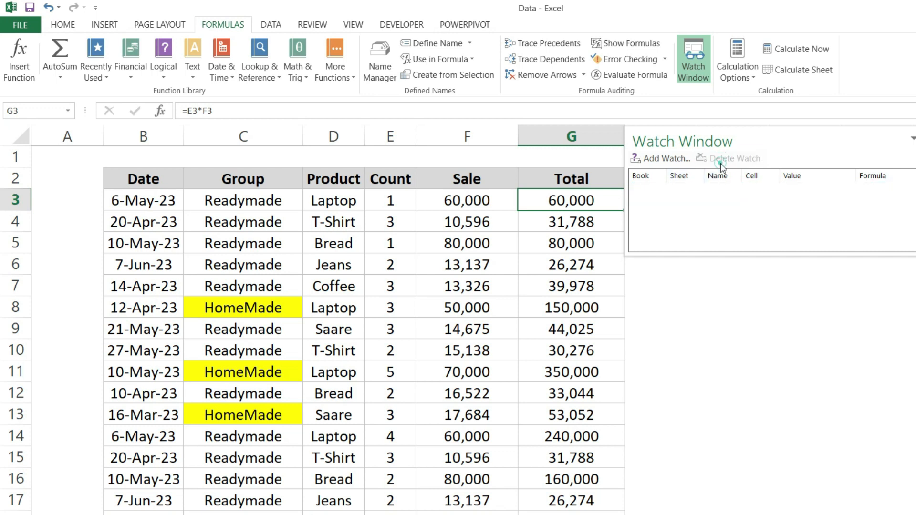
Add a watch for the grand total in cell G25 of Sheet1
click(672, 165)
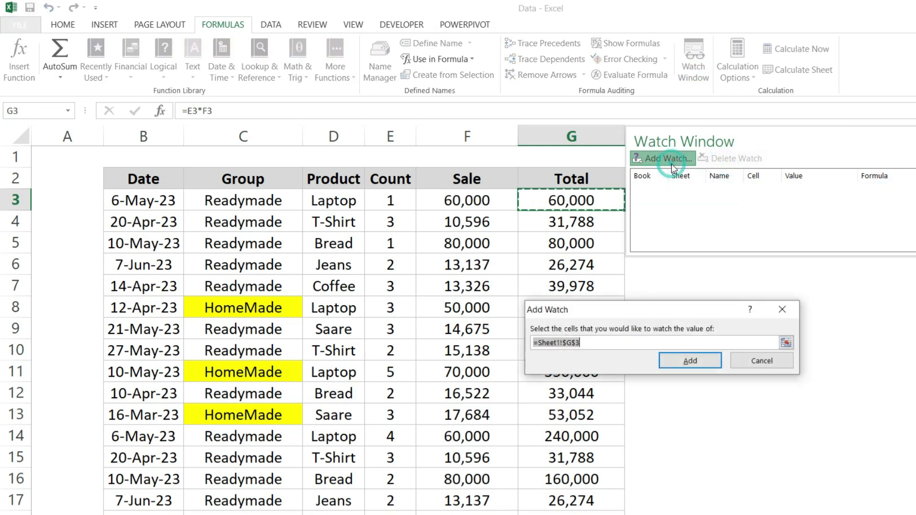
click(411, 484)
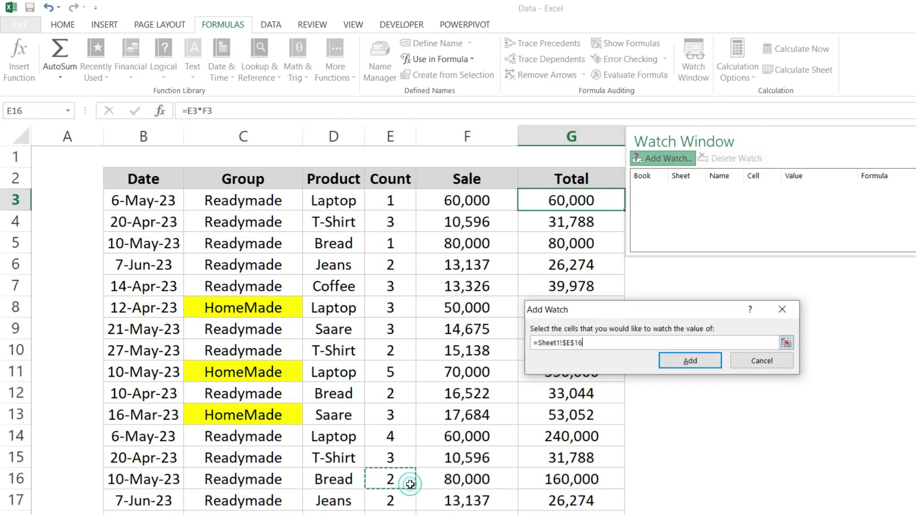
key(Down)
key(Down)
key(Down)
key(Down)
key(Down)
key(Down)
key(Down)
key(Down)
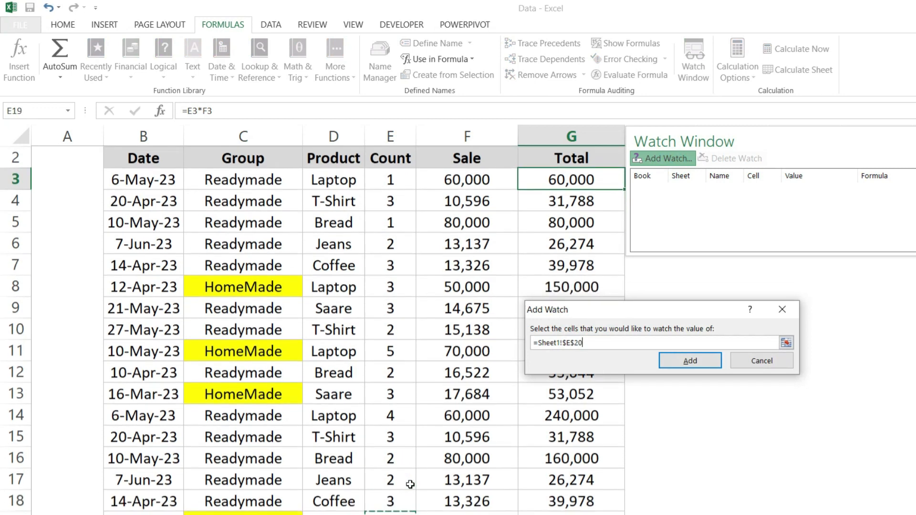
key(Down)
key(shift+Right)
key(shift+Right)
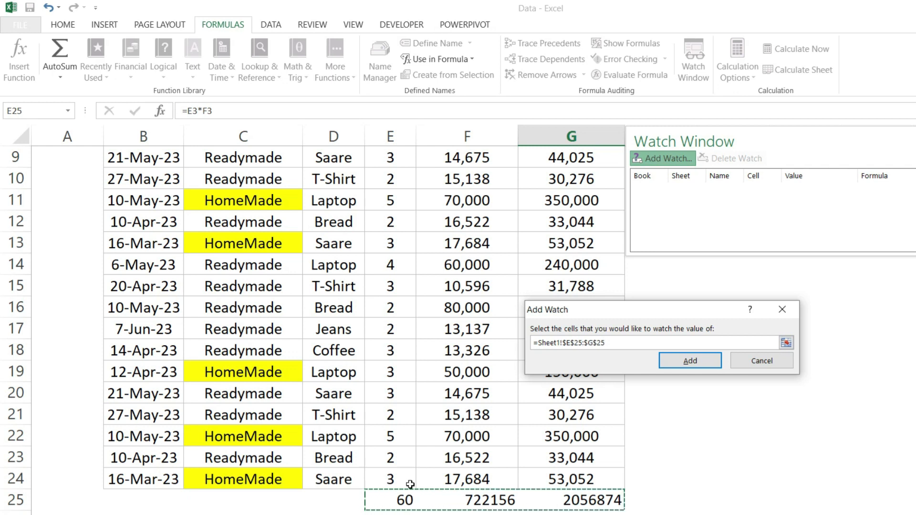
click(588, 504)
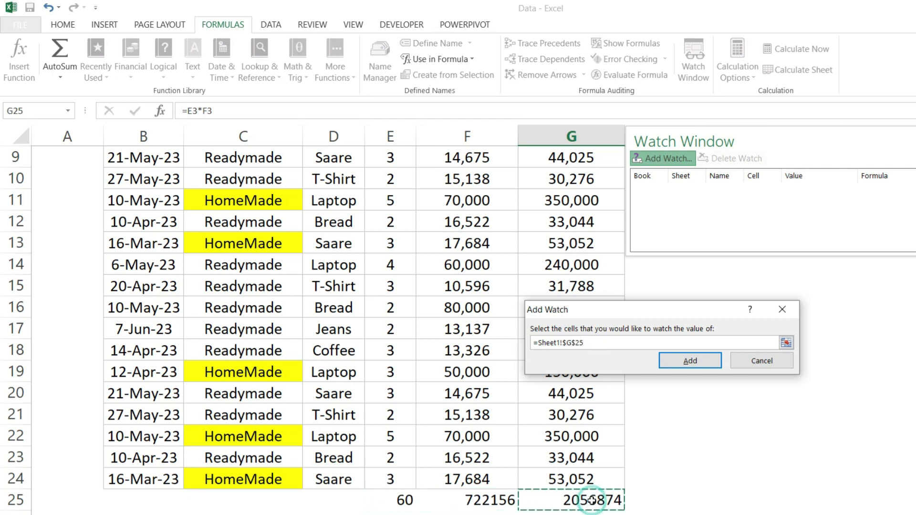
click(699, 362)
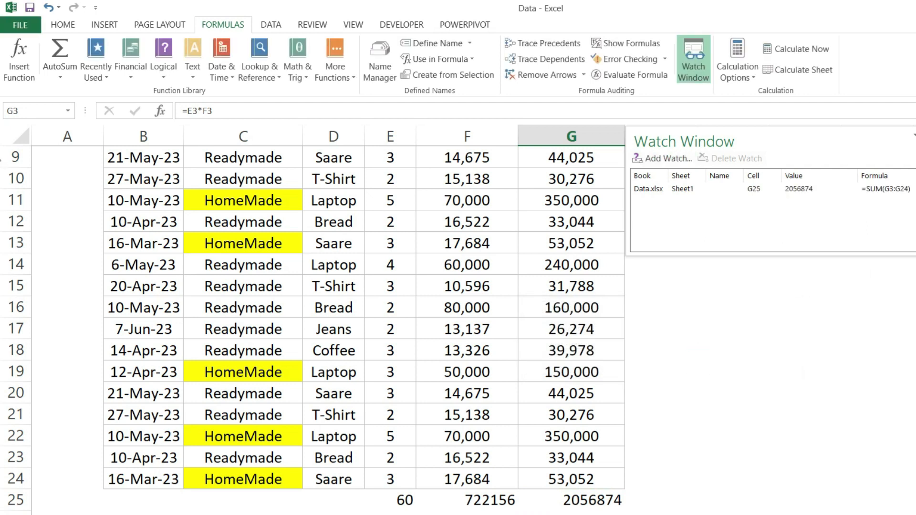
Dock the Watch Window above the formula bar and reduce its height
scroll(362, 329, up, 3)
drag(805, 125, 841, 70)
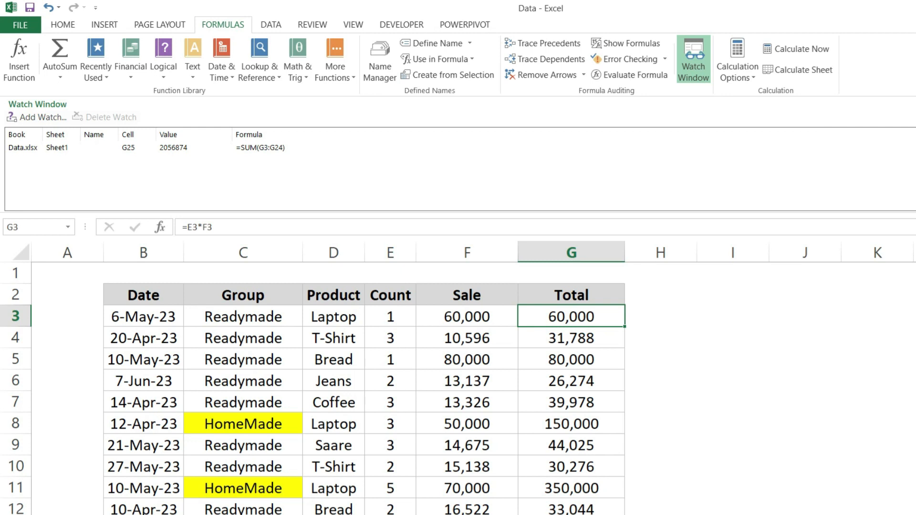
drag(458, 213, 458, 168)
drag(521, 355, 520, 334)
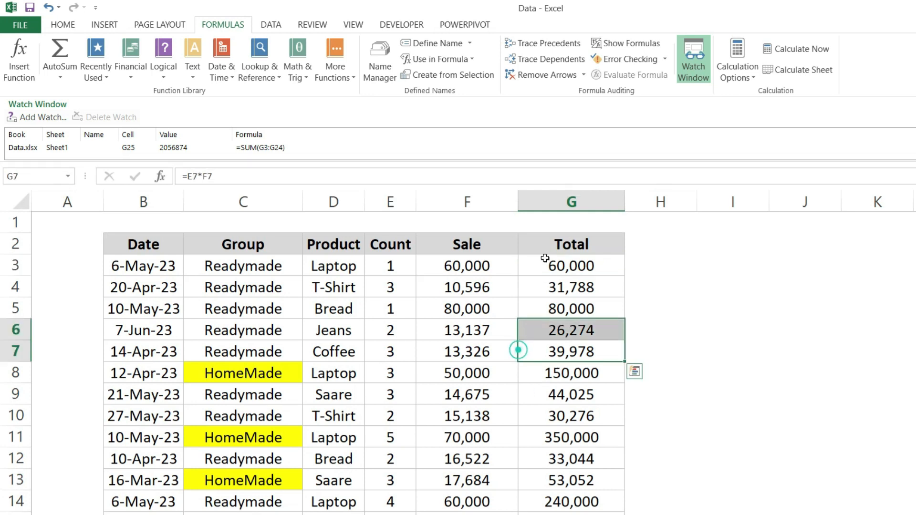
Set the Count of the T-Shirt row in cell E4 to 2
click(398, 287)
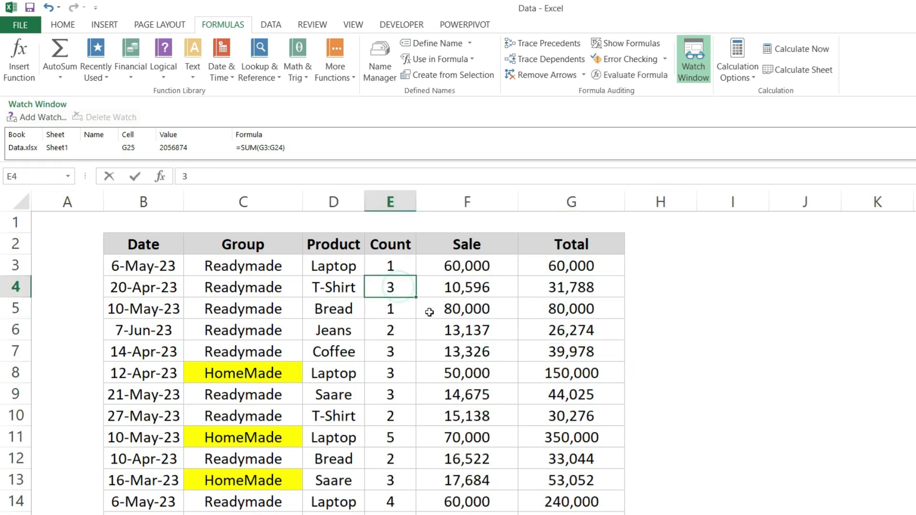
text(2)
key(Return)
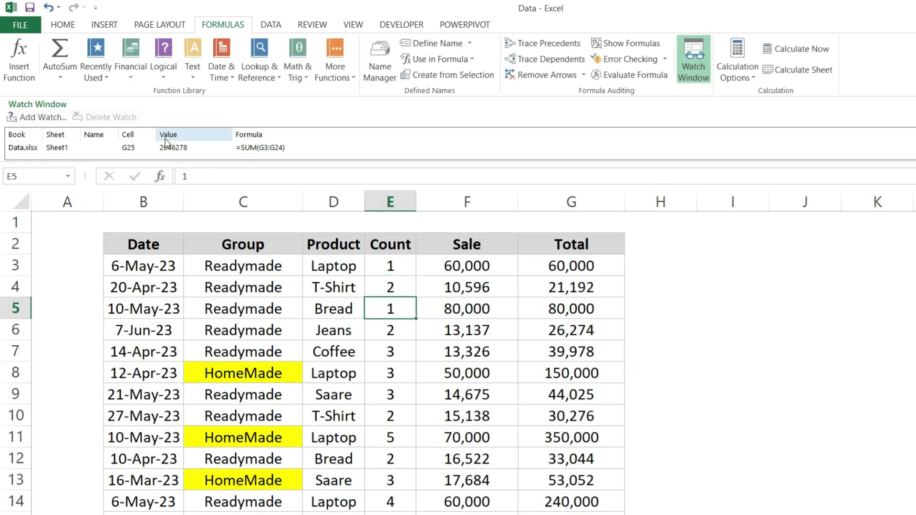
Set the Count of the Coffee row in cell E7 to 0
key(Down)
key(Down)
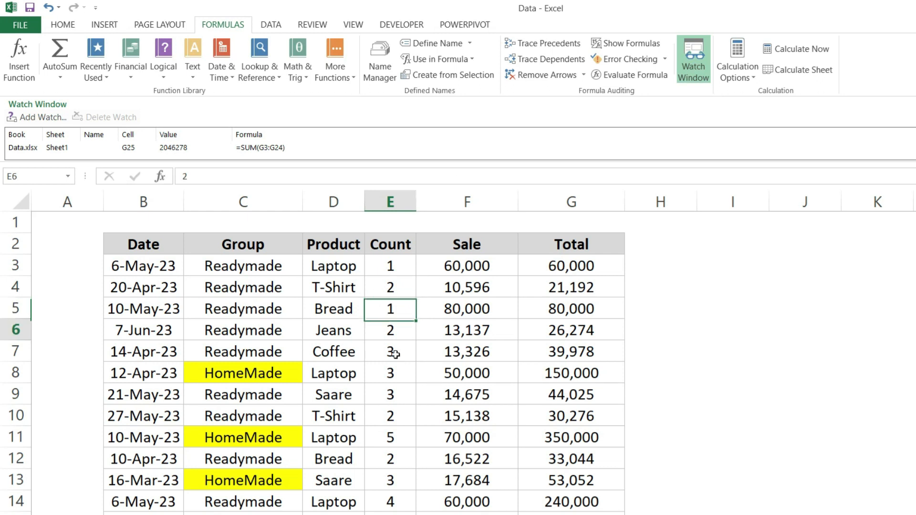
text(4)
key(Return)
click(395, 354)
double_click(395, 353)
key(BackSpace)
text(0)
key(Return)
click(396, 354)
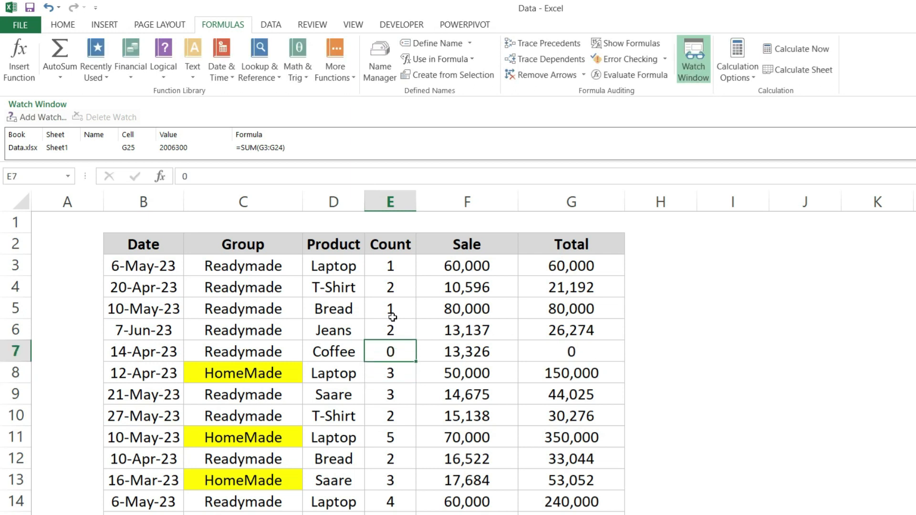
Undock the Watch Window from above the sheet and close it
drag(464, 104, 787, 168)
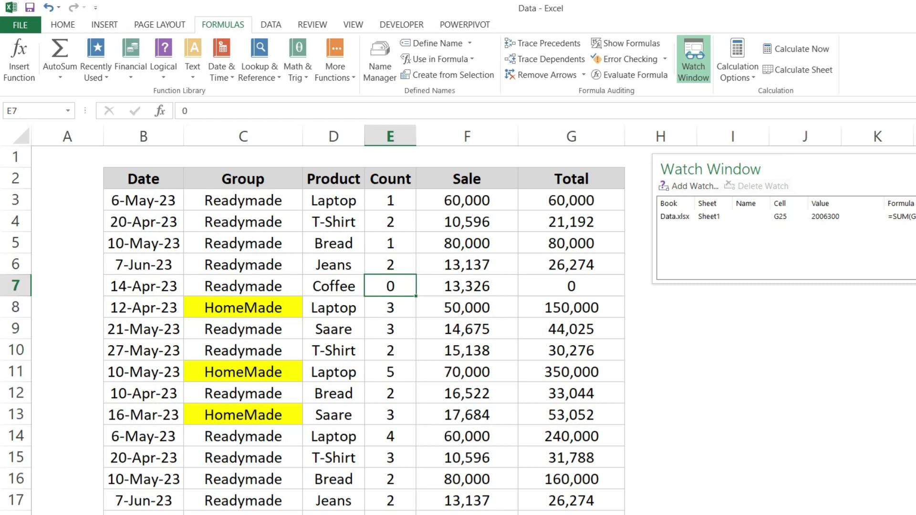
click(915, 169)
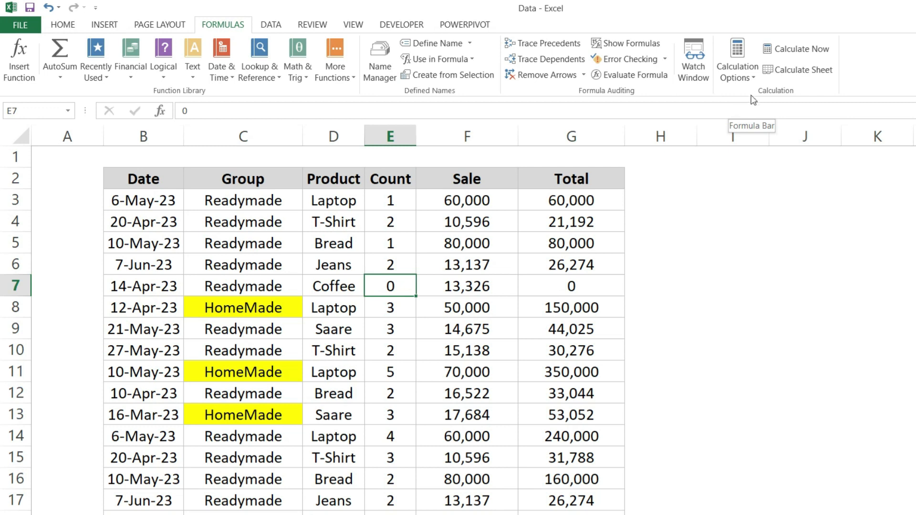
Examine the Total formulas in cells G3 and G4 without changing them
double_click(586, 200)
key(Escape)
key(Down)
key(F2)
key(Escape)
key(Up)
double_click(586, 200)
key(Escape)
Clear the Total formulas from cell G4 down to the row above the grand total
key(ctrl+c)
key(Down)
key(ctrl+shift+Down)
key(shift+Up)
key(shift+Up)
key(shift+Down)
key(Delete)
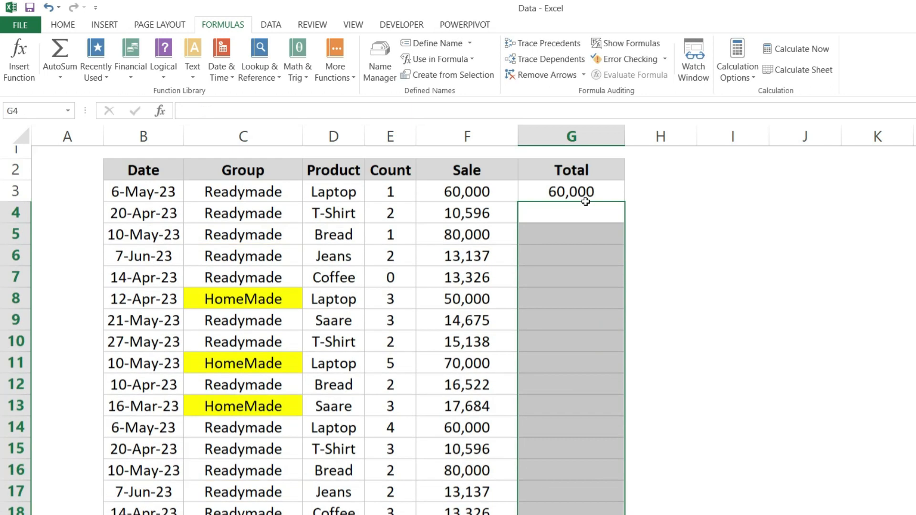
Copy the Total formula from cell G3 and paste it down through G8
key(Up)
key(Up)
key(Home)
click(585, 206)
key(ctrl+c)
key(shift+Down)
key(shift+Down)
key(shift+Down)
key(shift+Down)
key(shift+Down)
key(ctrl+v)
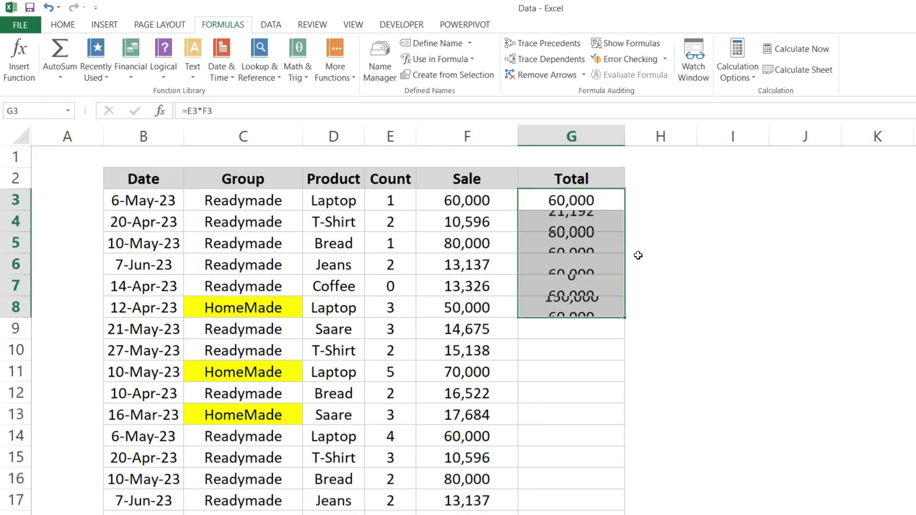
Inspect the copied Total formulas in the rows below G3, and undo the paste
key(Up)
key(Down)
key(Down)
key(Down)
key(F2)
key(Return)
key(Down)
key(F2)
key(Return)
key(Up)
key(ctrl+z)
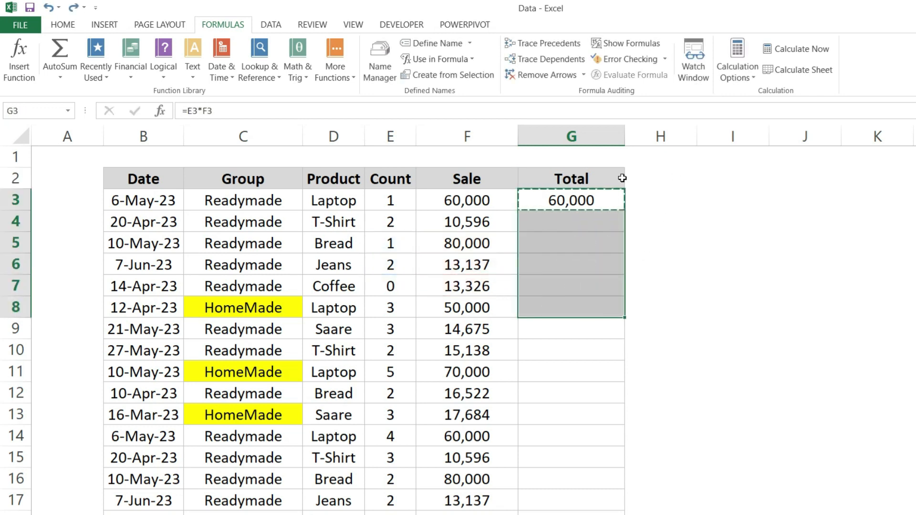
Switch the workbook's calculation mode to Manual
click(576, 205)
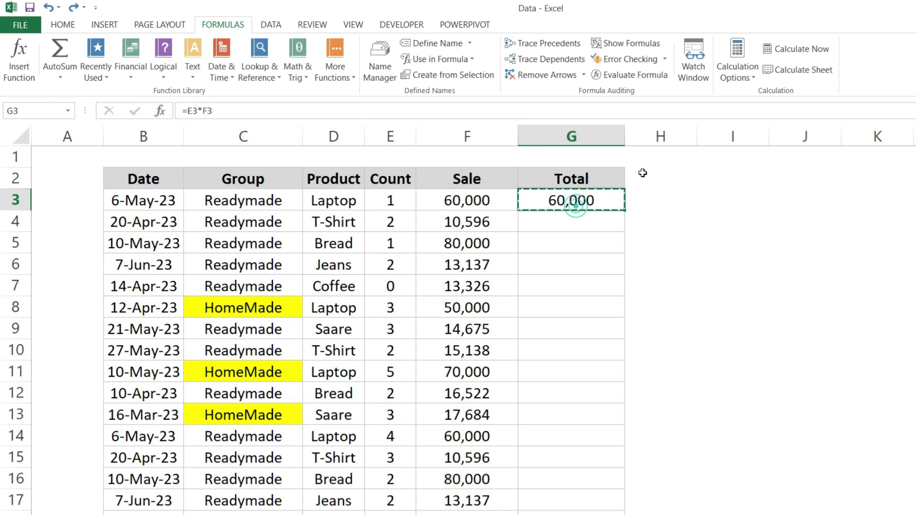
click(740, 77)
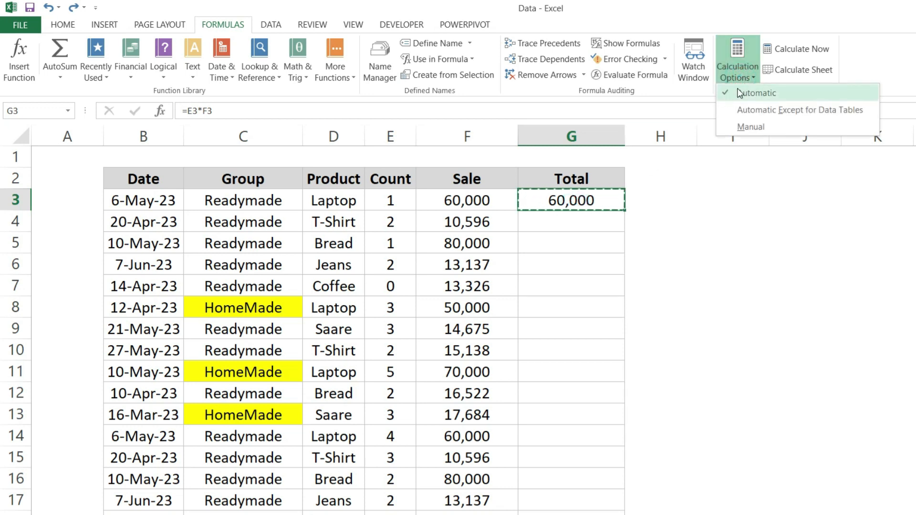
click(764, 123)
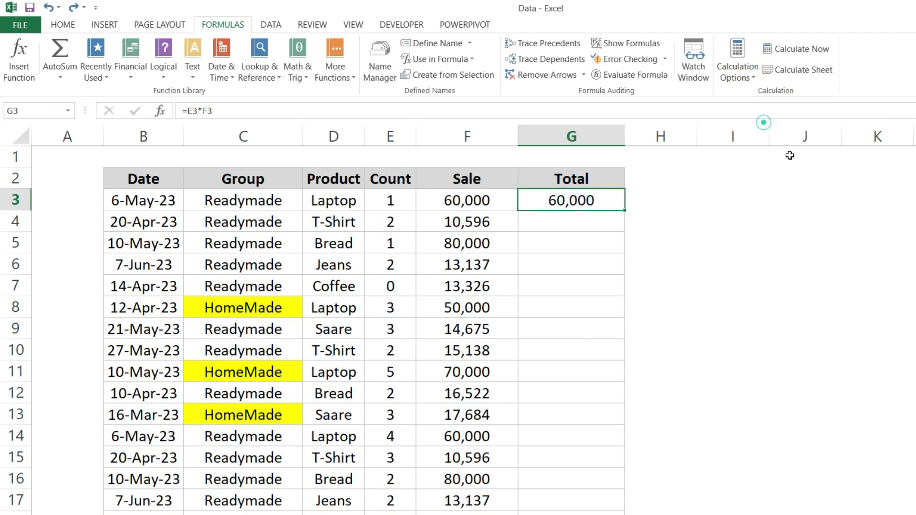
Copy the Total formula from G3 and paste it down through G8 under manual calculation
key(ctrl+c)
key(shift+Down)
key(shift+Down)
key(shift+Down)
key(shift+Down)
key(shift+Down)
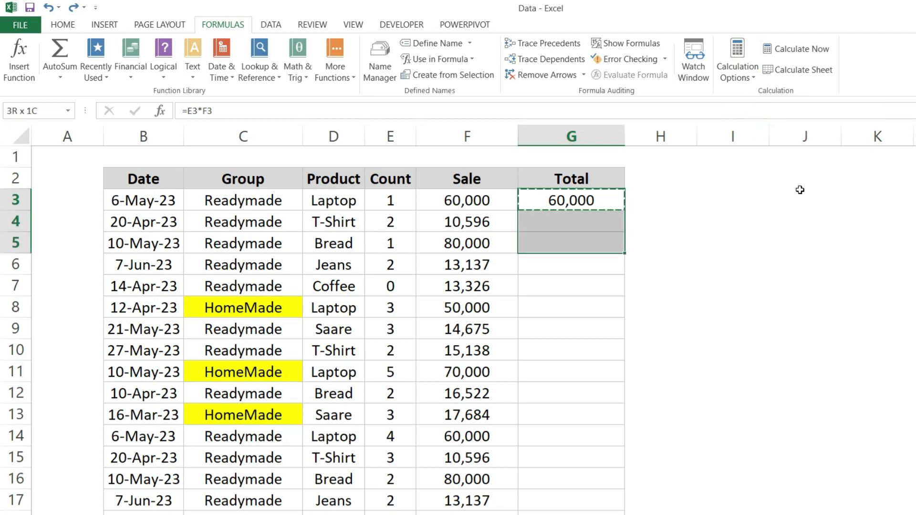
key(ctrl+v)
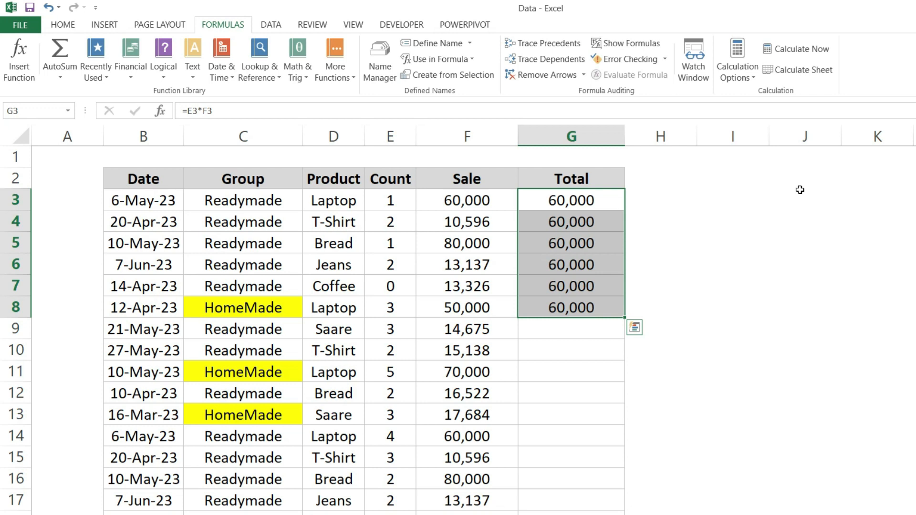
Re-enter the Total formulas in G4 through G8 one by one to recalculate each cell individually
key(Down)
key(F2)
key(Return)
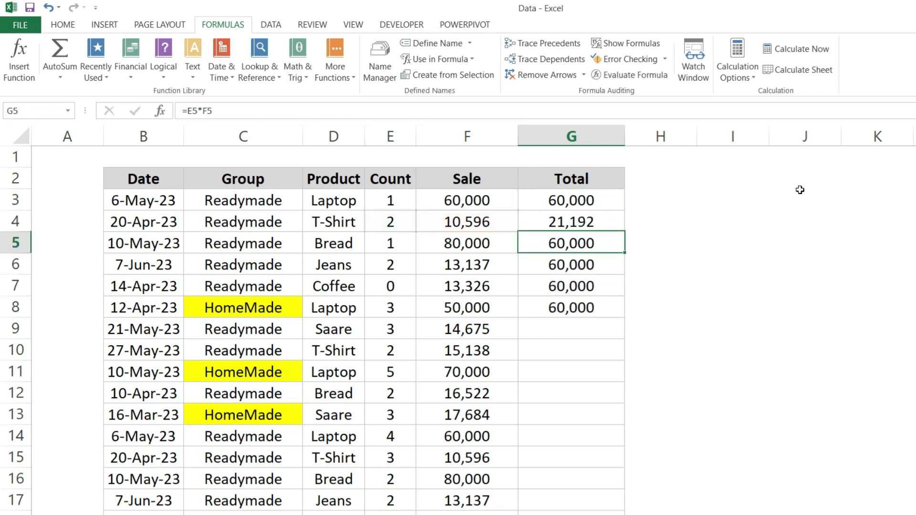
key(F2)
key(Return)
key(F2)
key(Return)
key(F2)
key(Return)
key(F2)
key(Return)
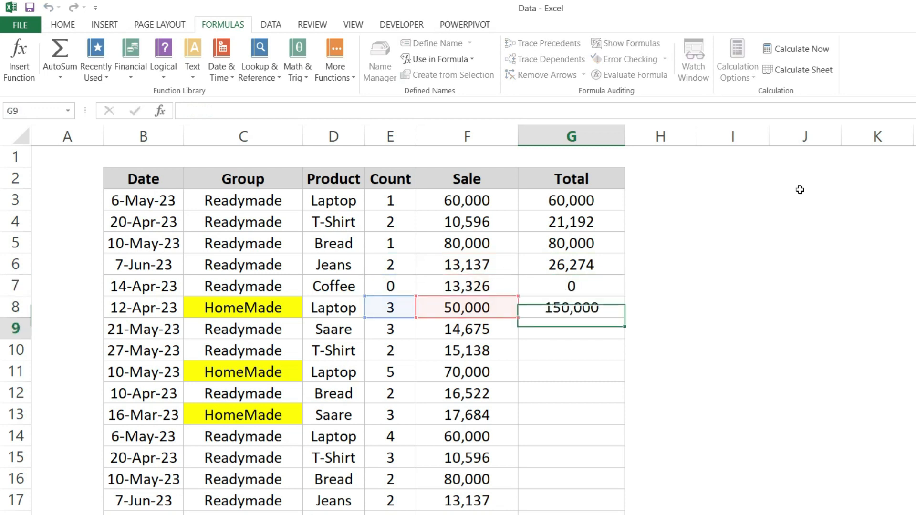
Undo the individual re-entries of the Total formulas in G4 through G8
key(ctrl+z)
key(ctrl+z)
key(ctrl+z)
key(ctrl+z)
key(ctrl+z)
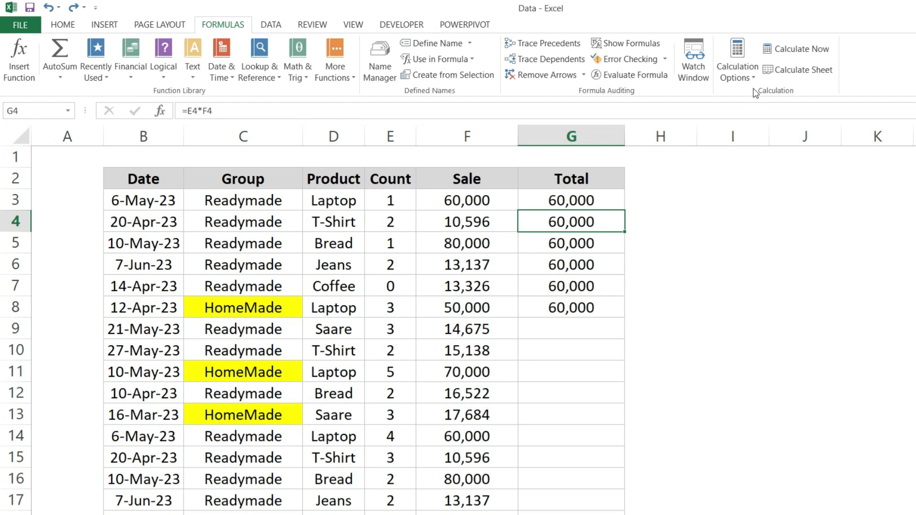
Review the available calculation modes without changing them, and recalculate the entire workbook with Calculate Now
click(739, 66)
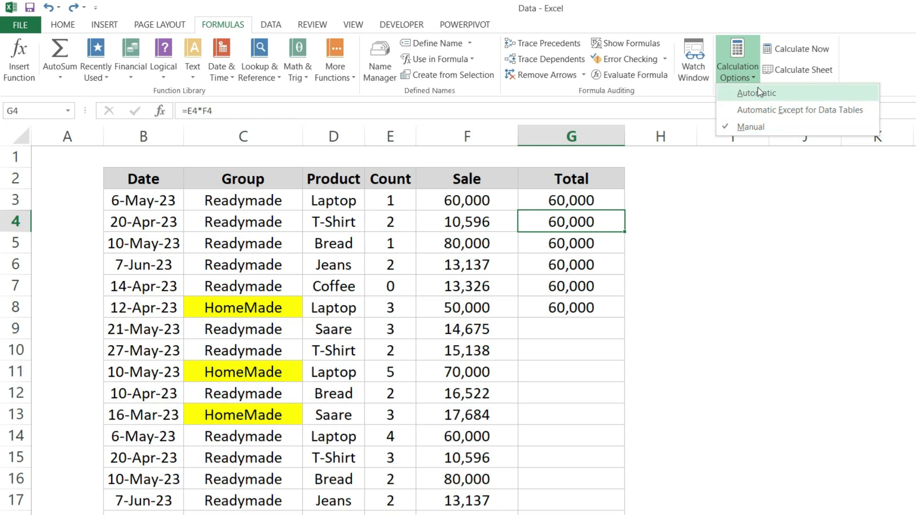
click(629, 300)
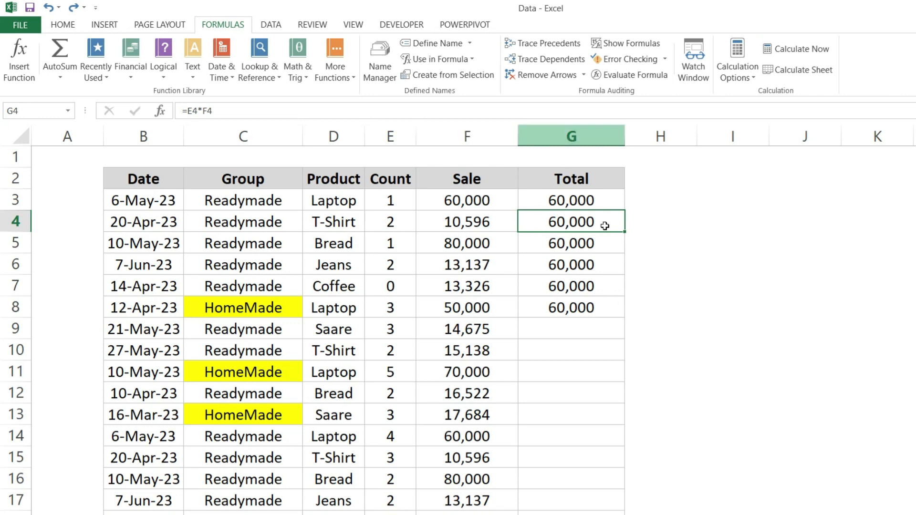
click(590, 193)
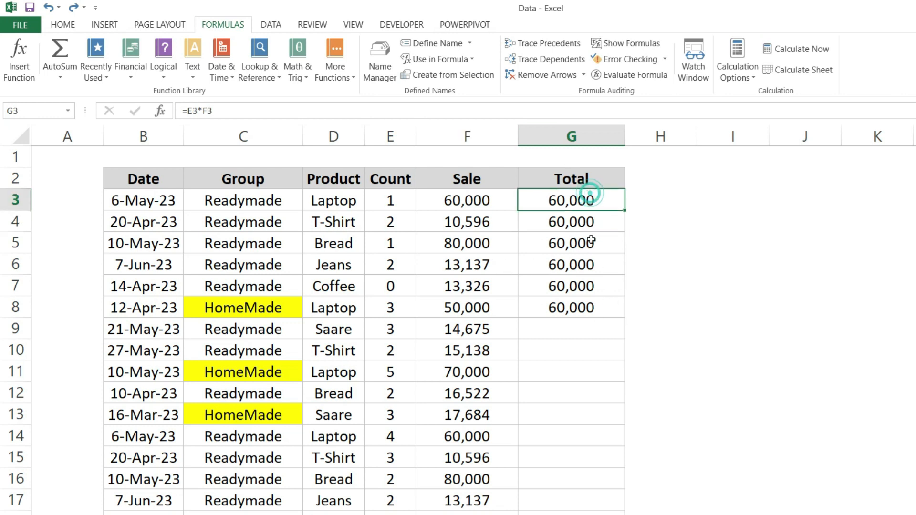
click(808, 55)
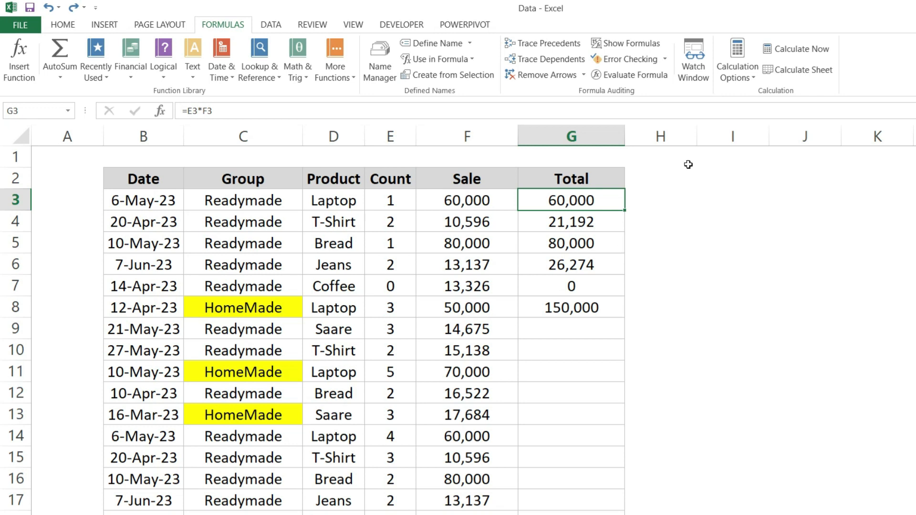
click(738, 72)
click(579, 242)
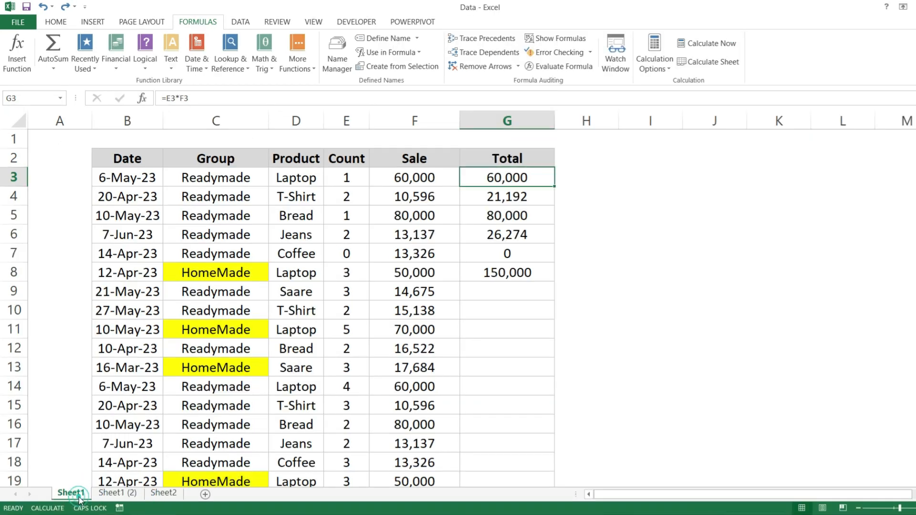
On Sheet1 (2), copy the Total formula from G3 and paste it over G3 through G8
key(ctrl+c)
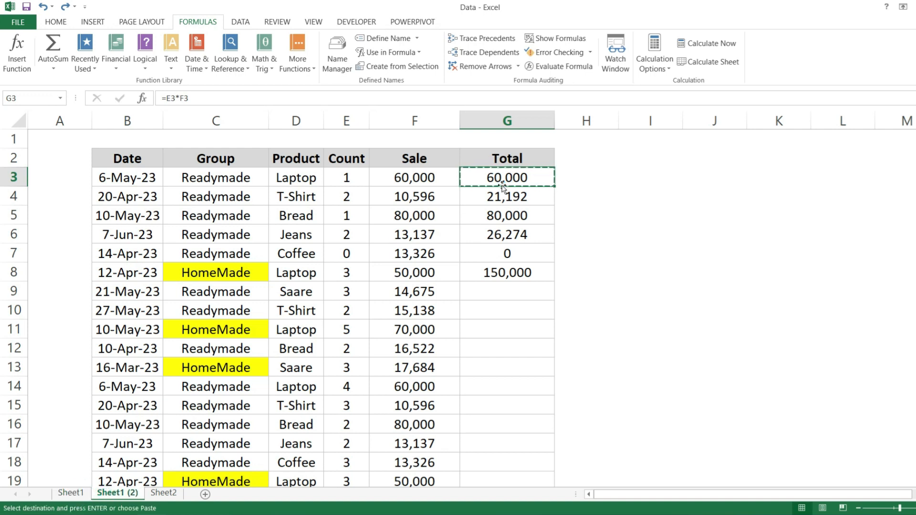
key(ctrl+shift+Down)
key(Return)
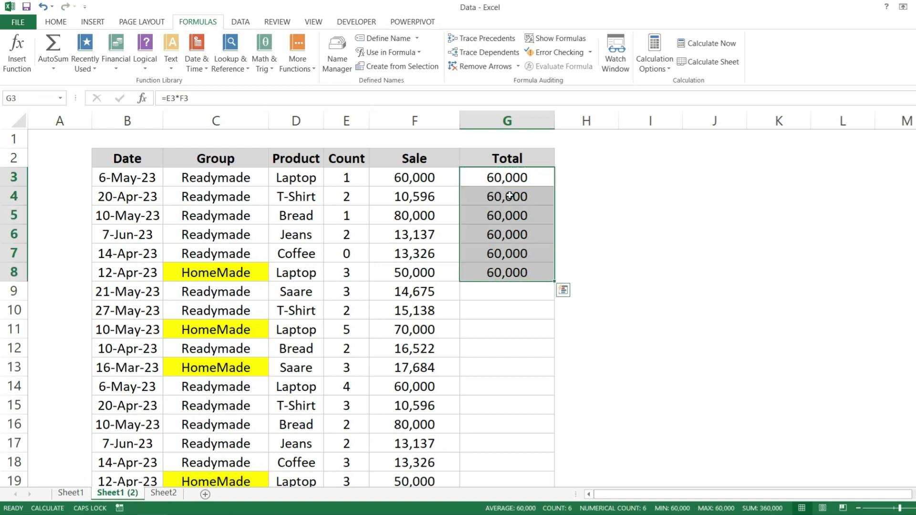
click(508, 196)
On Sheet1, paste the Total formula from G3 over G3 through G8
click(66, 494)
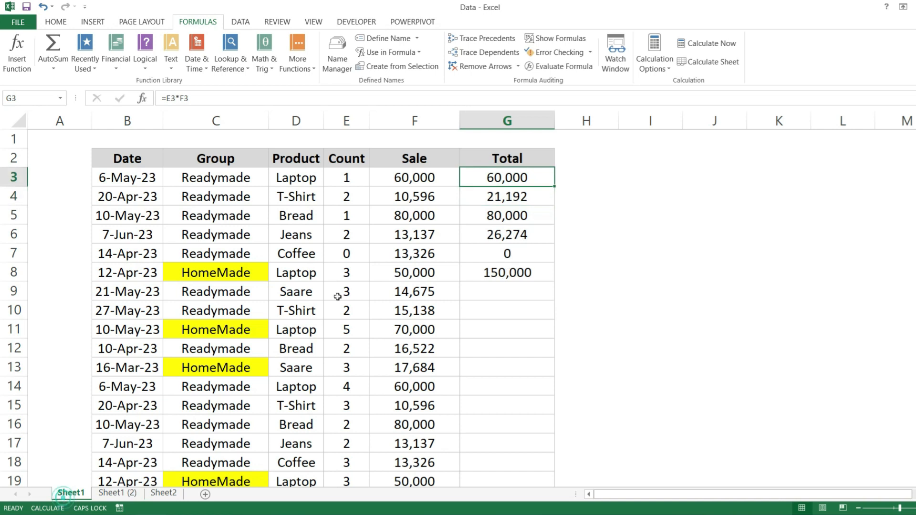
key(ctrl+c)
key(ctrl+shift+Down)
key(Return)
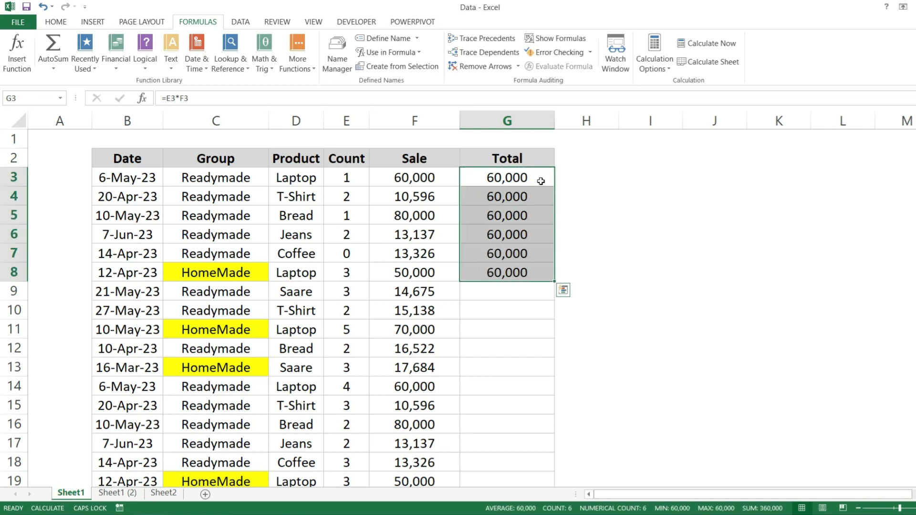
Recalculate all sheets at once with Calculate Now, and check the Total column on Sheet1 (2)
click(541, 181)
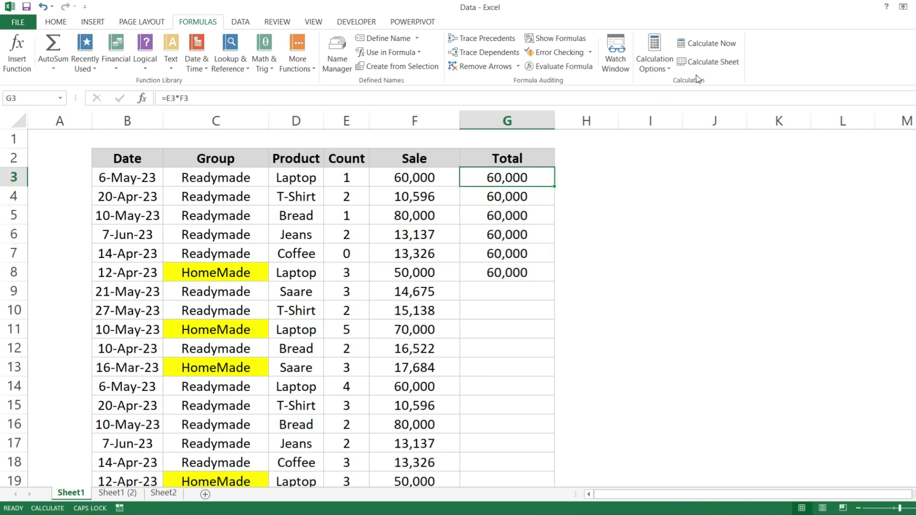
click(712, 45)
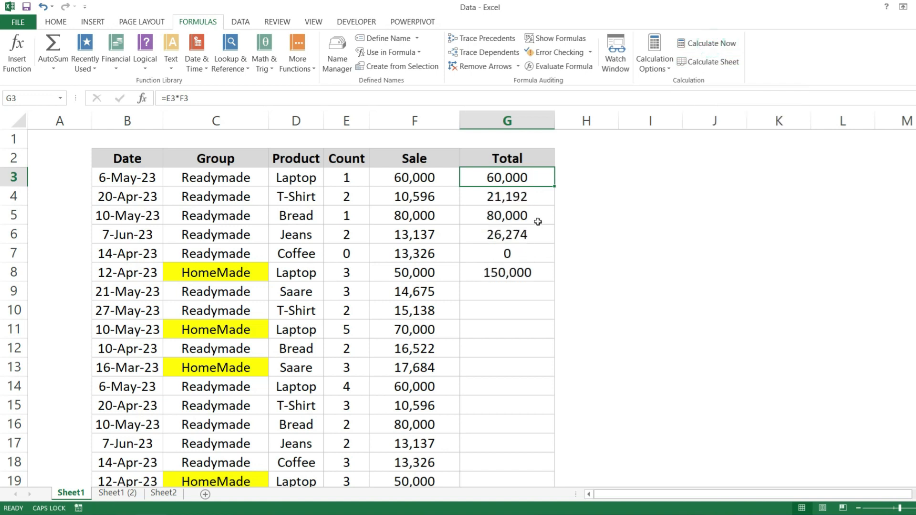
click(113, 498)
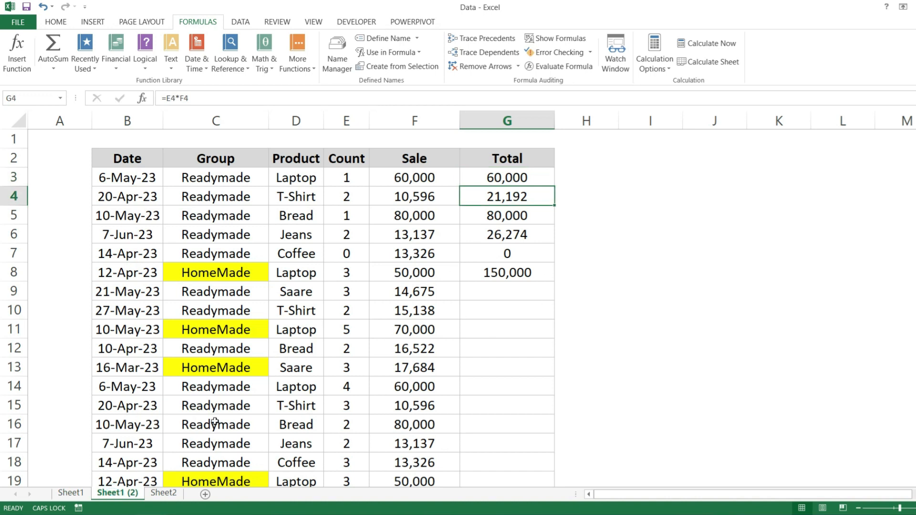
Return to Sheet1 and paste the G3 Total formula over G3 through G8 again
key(ctrl+Page_Up)
key(ctrl+c)
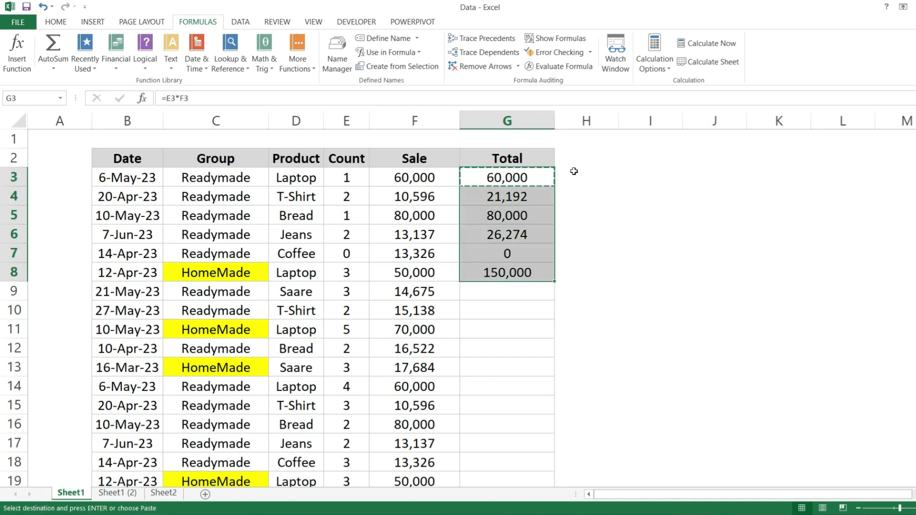
key(Return)
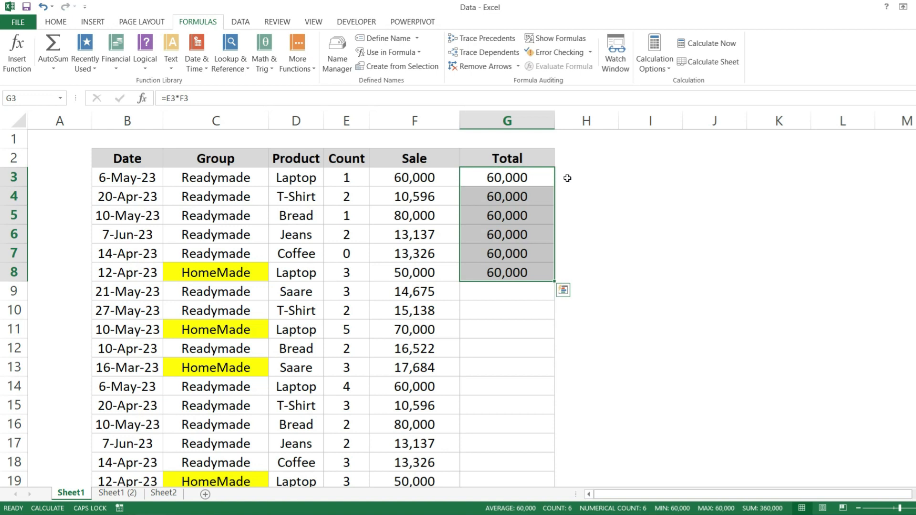
Repeat the paste of the G3 Total formula down through G8 on Sheet1 (2), and move to the Date header
key(ctrl+Page_Down)
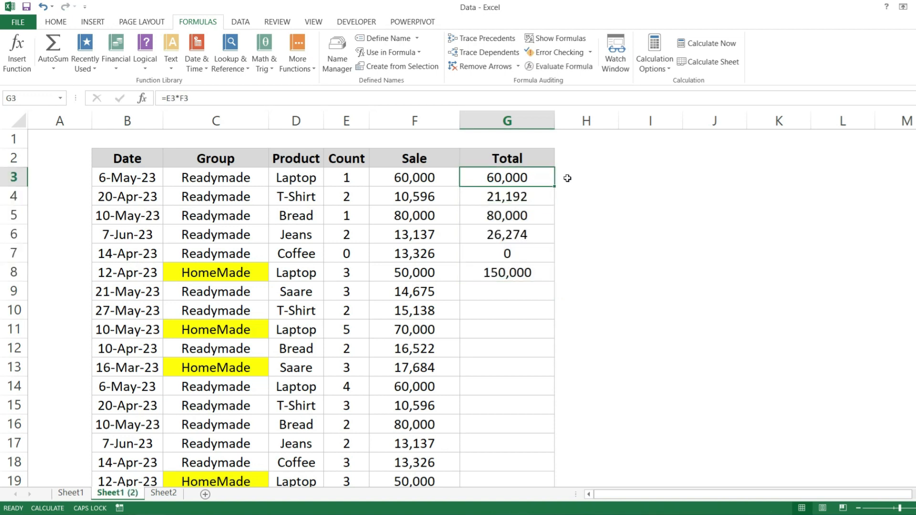
key(ctrl+c)
key(shift+Down)
key(shift+Down)
key(shift+Down)
key(shift+Down)
key(shift+Down)
key(Return)
key(Up)
key(ctrl+Left)
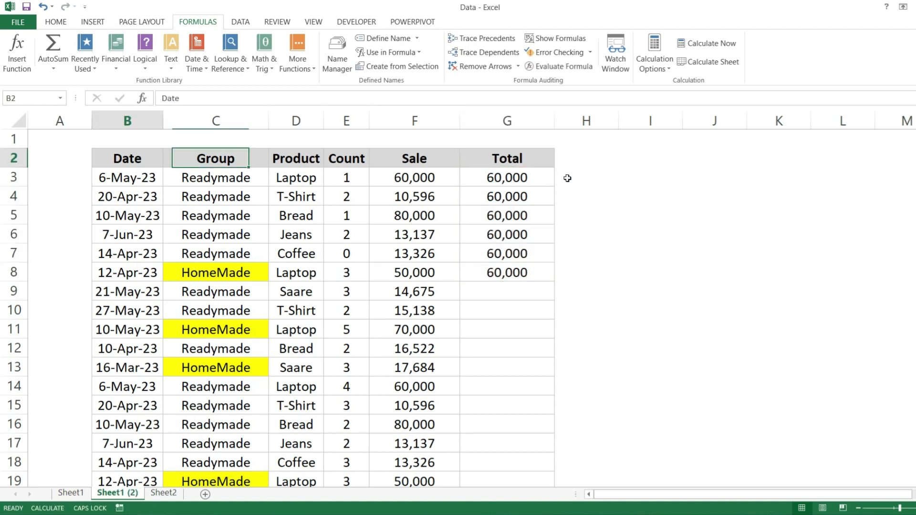
Recalculate only Sheet1 (2) with Calculate Sheet, and do the same separately on Sheet1
click(695, 71)
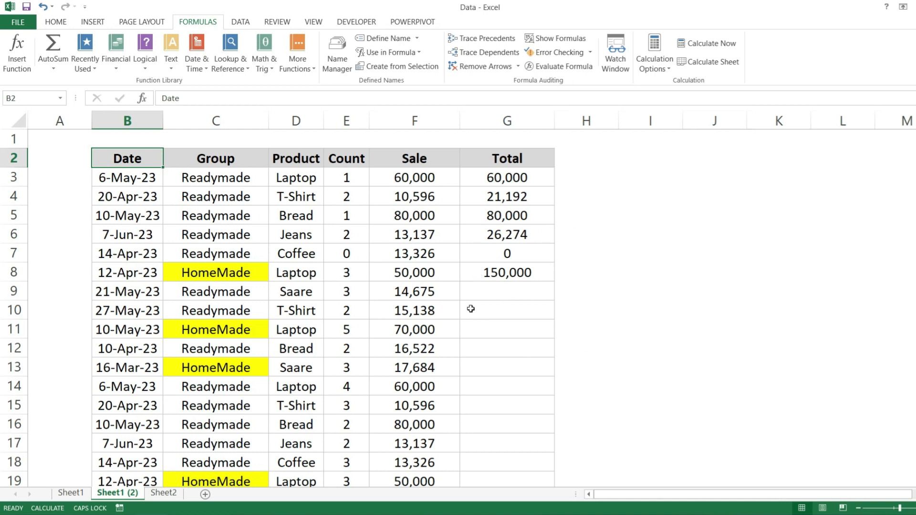
click(72, 493)
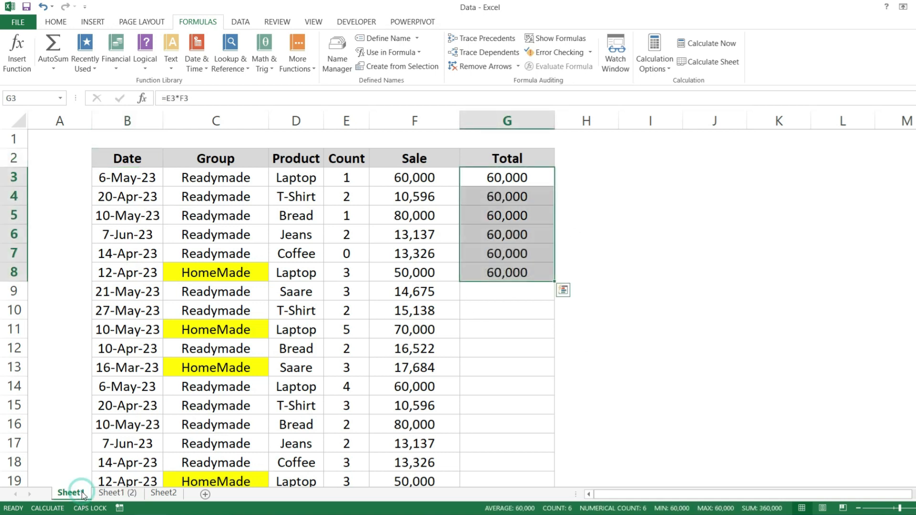
click(519, 201)
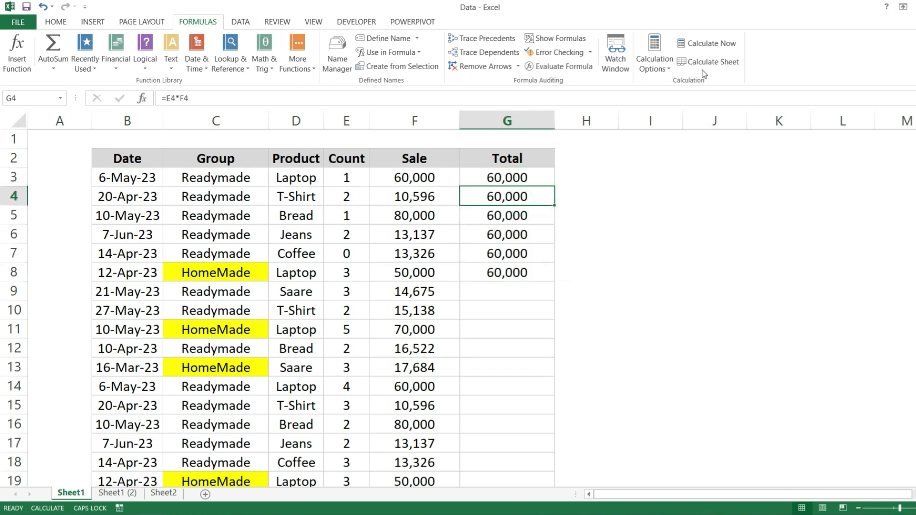
click(714, 62)
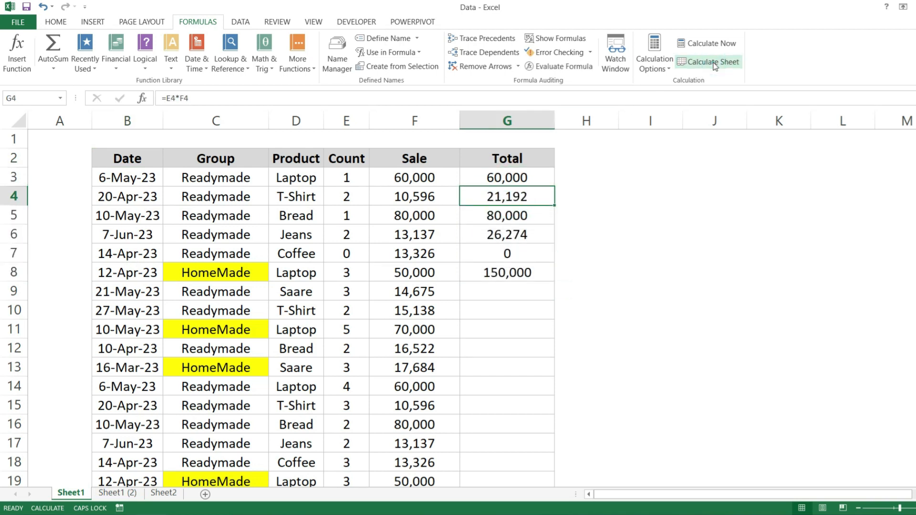